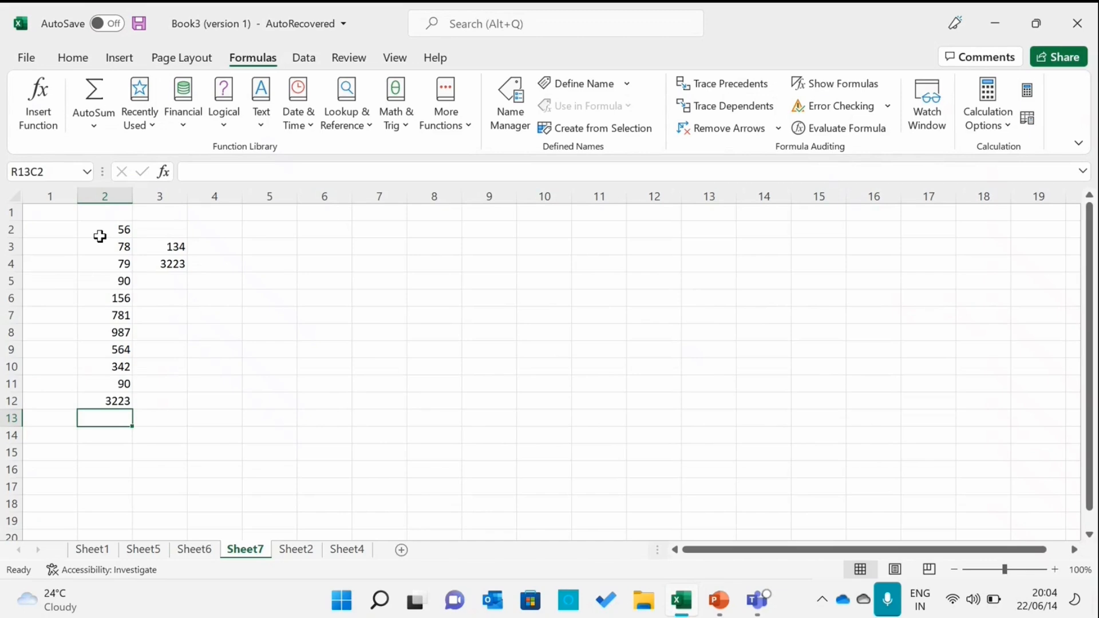
Select the first column's values from row 2 to row 11 to check their average
{"action": "left_click_drag", "start_coordinate": [98, 229], "coordinate": [122, 384]}
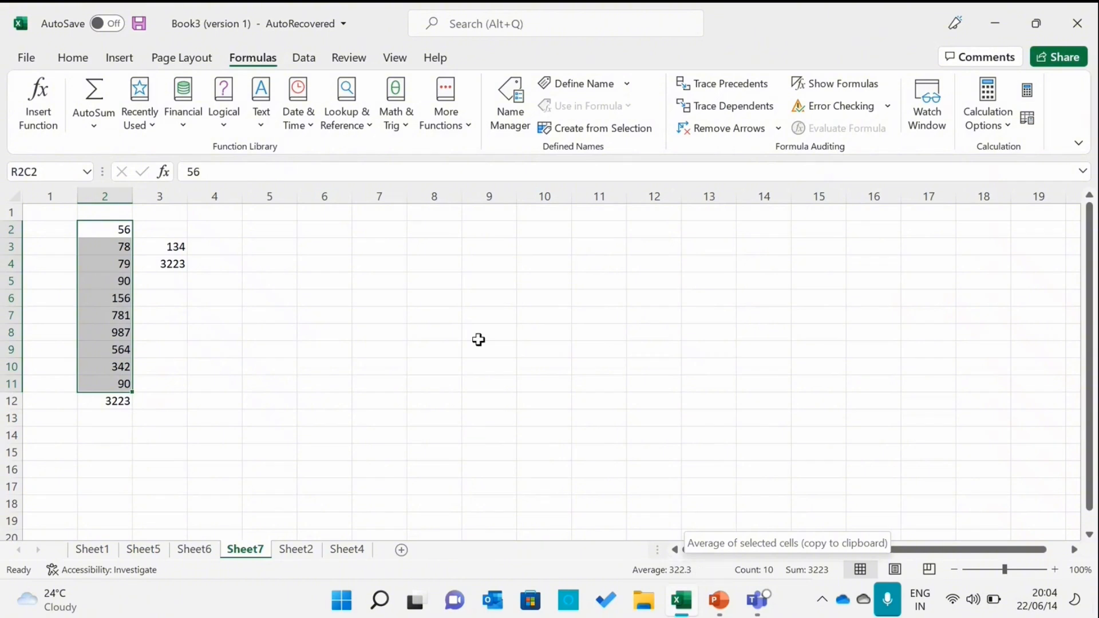
Enter 78, 45, 90, 34 and 56 down column 7 starting at row 3
{"action": "left_click", "coordinate": [388, 253]}
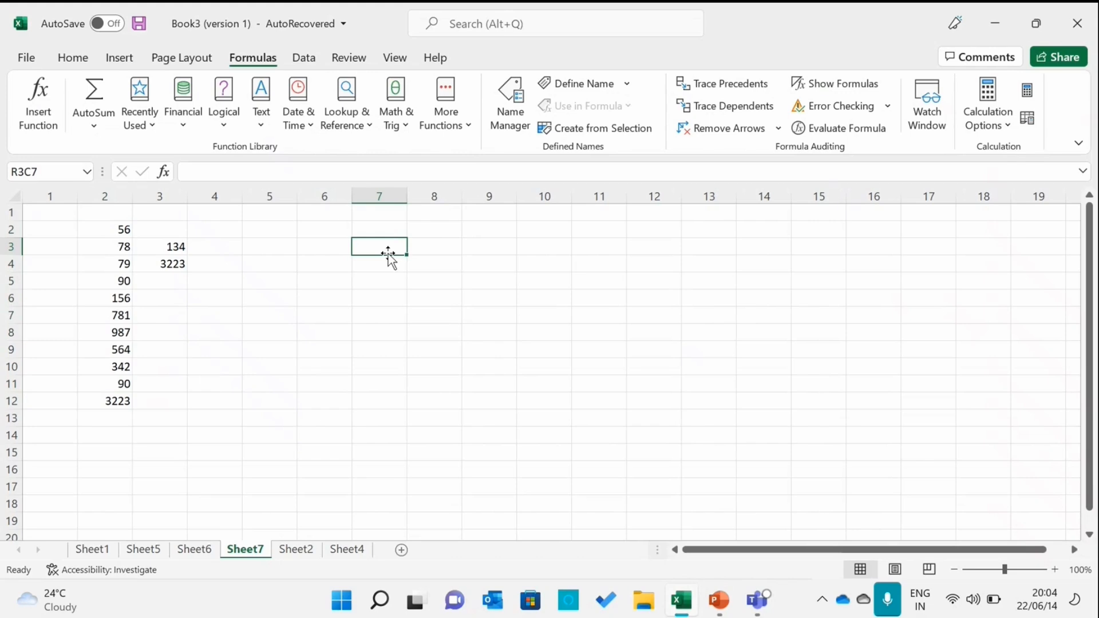
{"action": "type", "text": "78"}
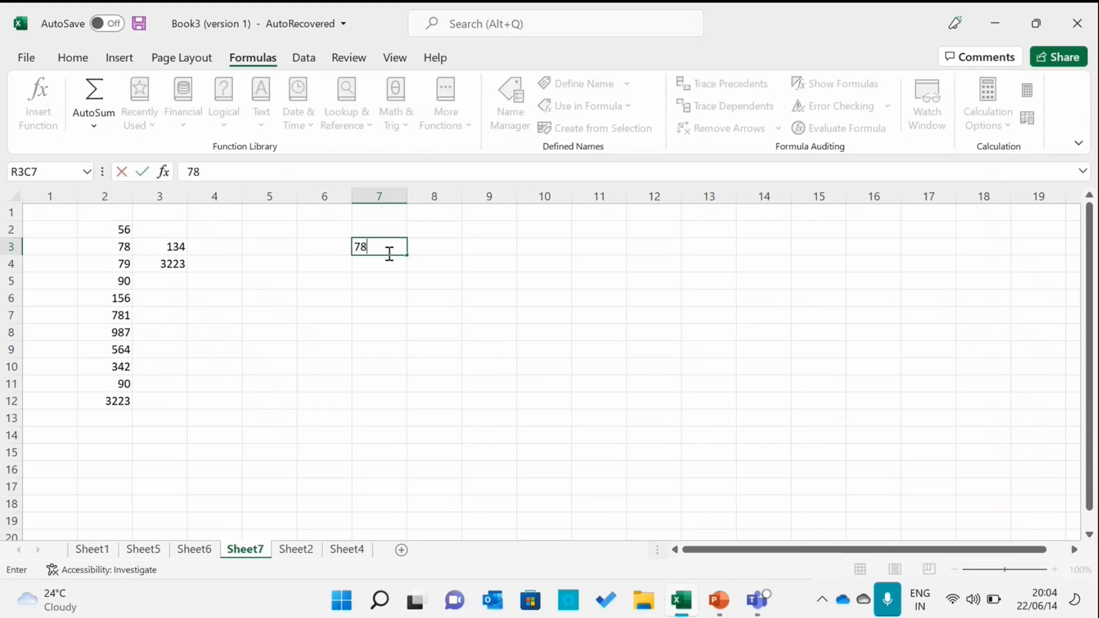
{"action": "key", "text": "Return"}
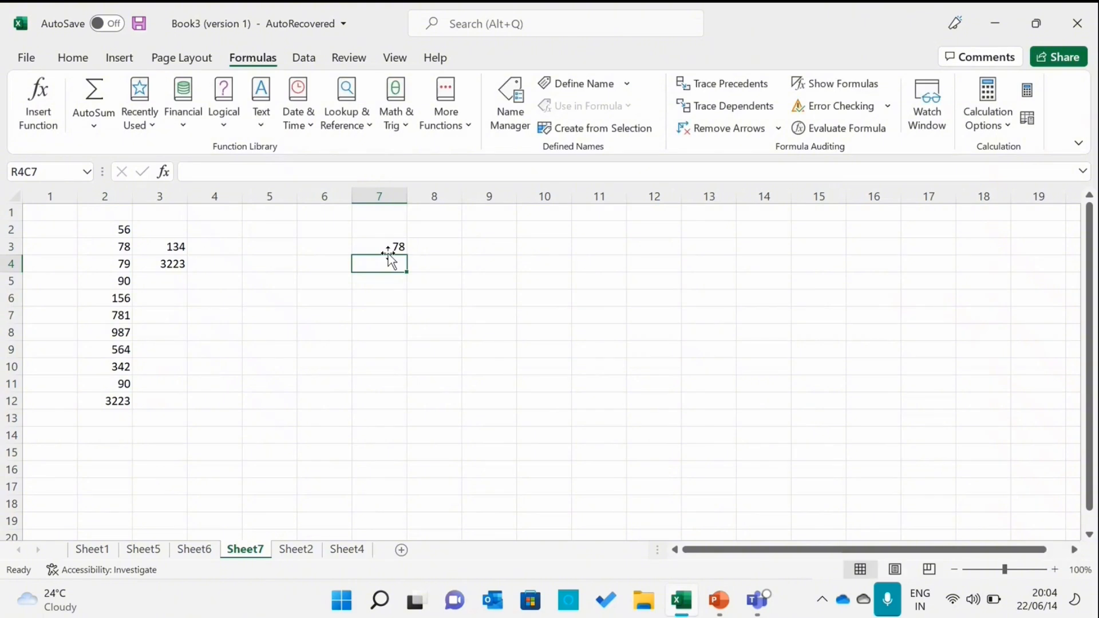
{"action": "type", "text": "45"}
{"action": "key", "text": "Return"}
{"action": "type", "text": "90"}
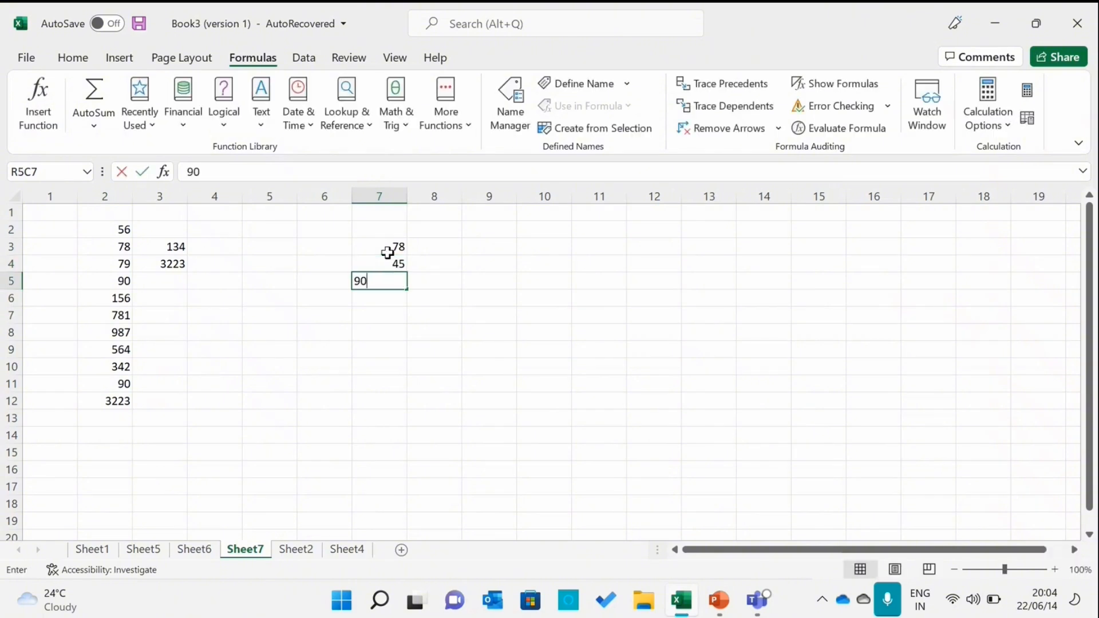
{"action": "key", "text": "Return"}
{"action": "type", "text": "34"}
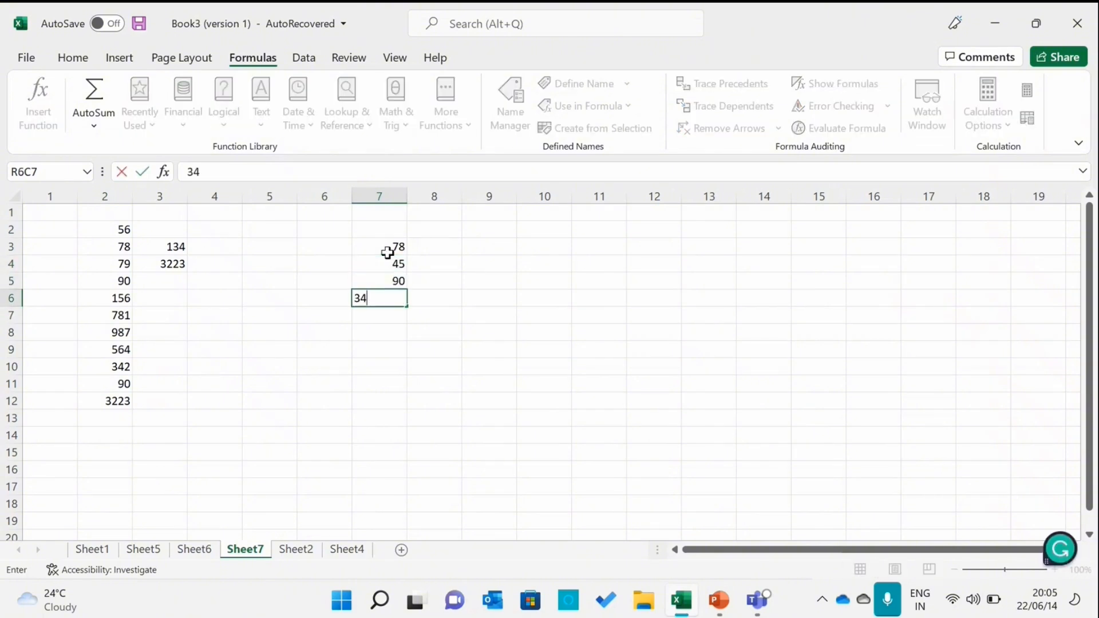
{"action": "key", "text": "Return"}
{"action": "type", "text": "56"}
{"action": "key", "text": "Return"}
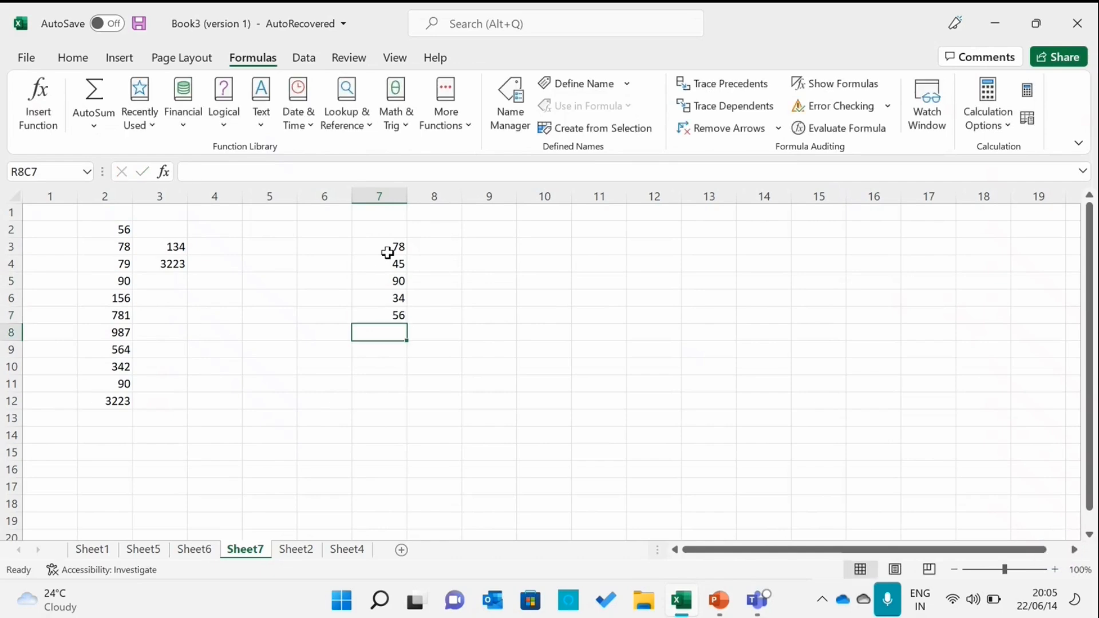
Continue column 7 with 12, 36, 89, 45 and 79 in rows 8 to 12
{"action": "type", "text": "12"}
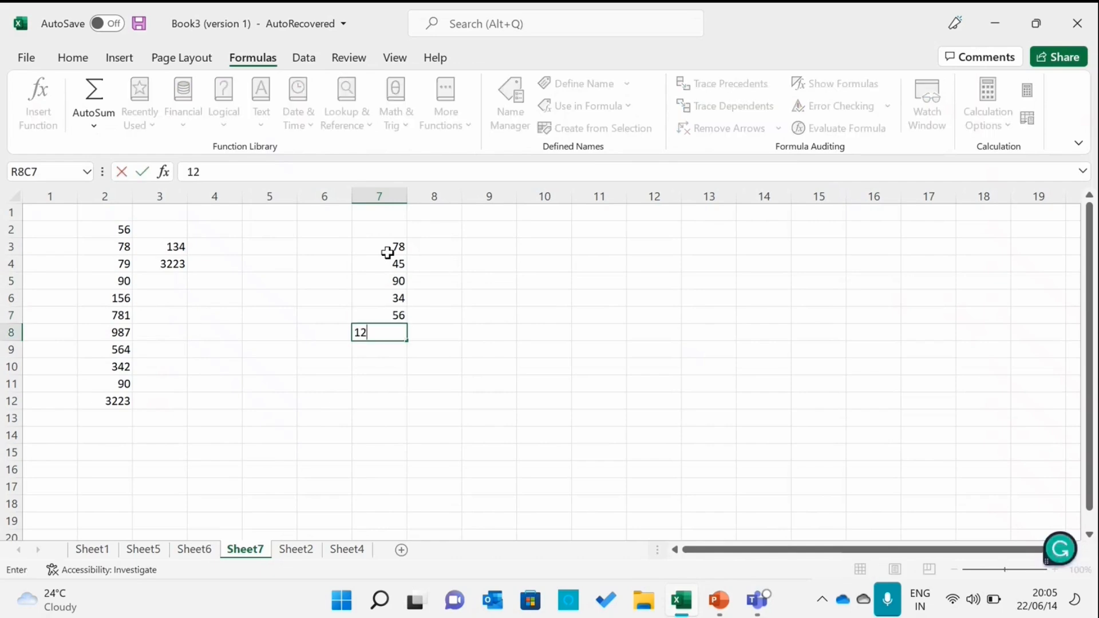
{"action": "key", "text": "Return"}
{"action": "type", "text": "36"}
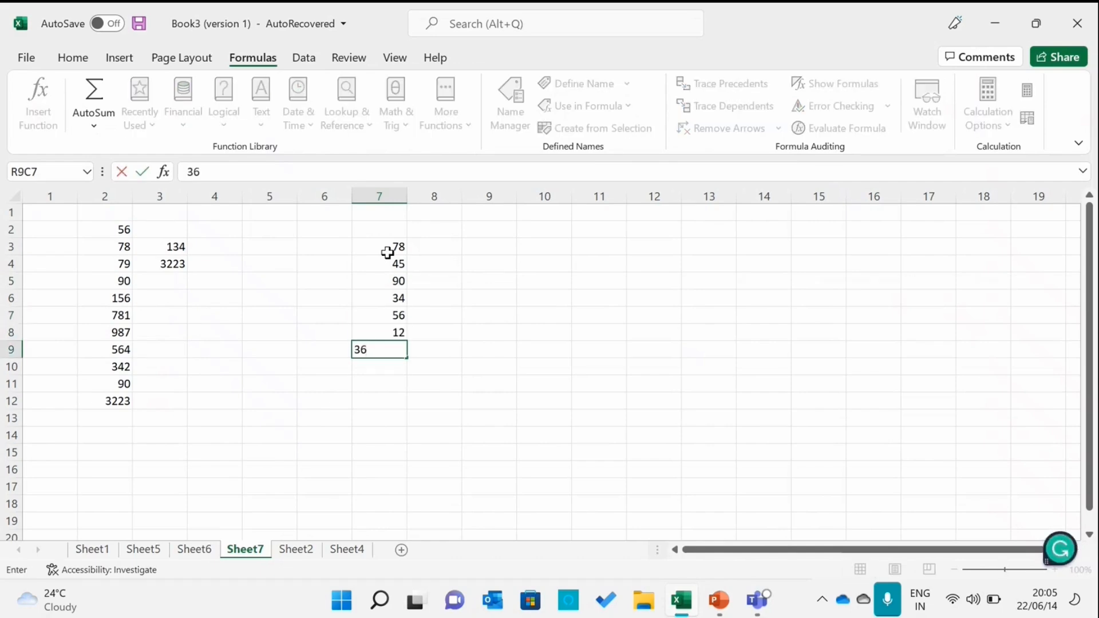
{"action": "key", "text": "Return"}
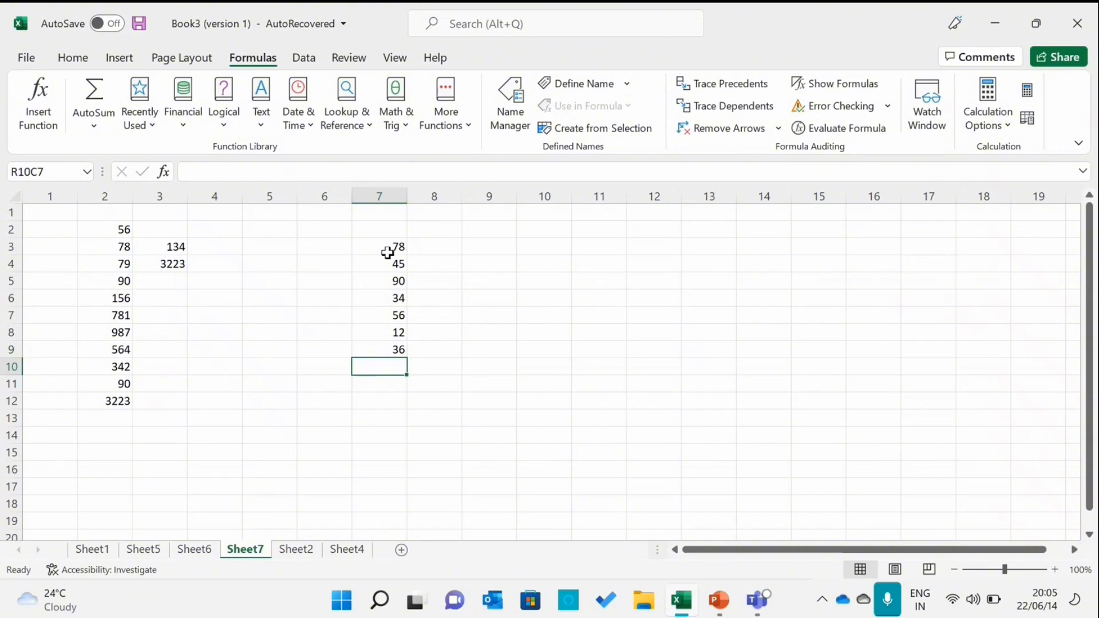
{"action": "type", "text": "89"}
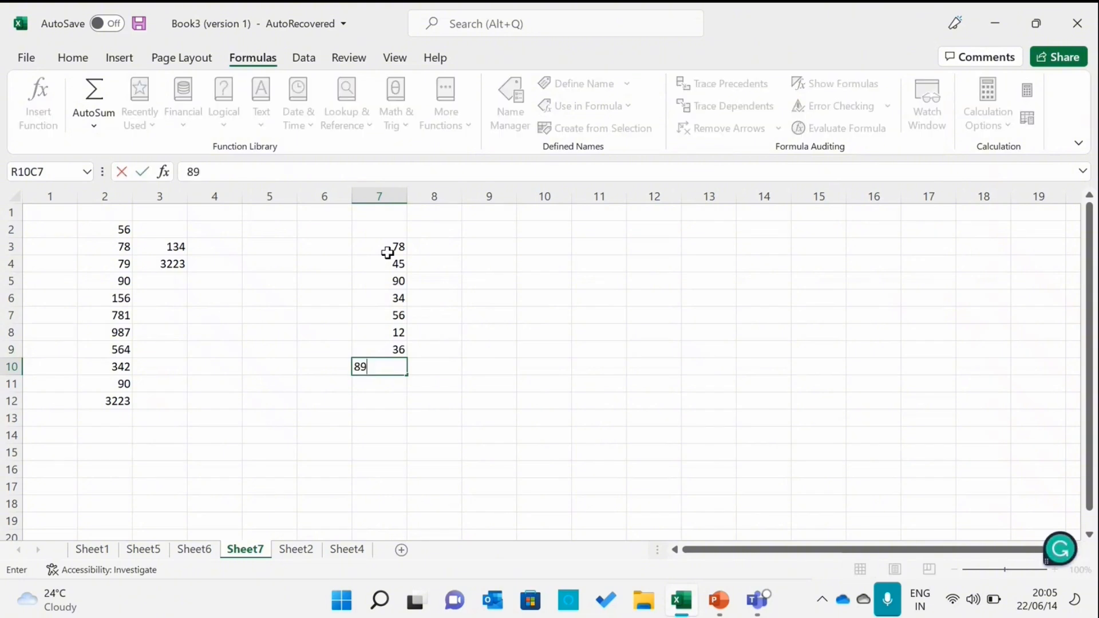
{"action": "key", "text": "Return"}
{"action": "type", "text": "45"}
{"action": "key", "text": "Return"}
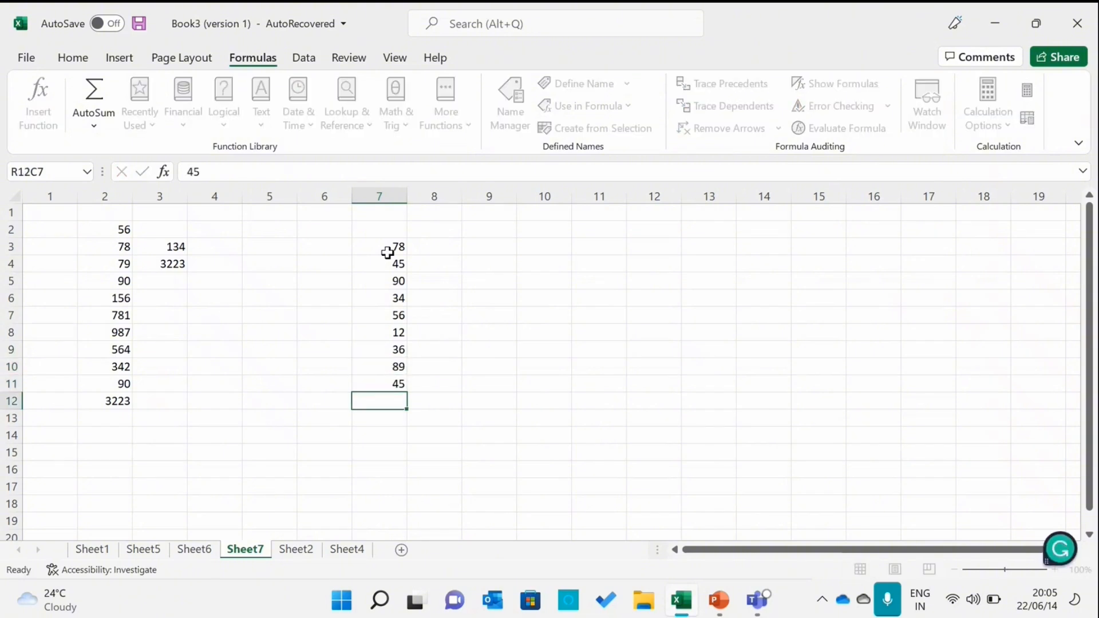
{"action": "type", "text": "89"}
{"action": "key", "text": "BackSpace"}
{"action": "key", "text": "BackSpace"}
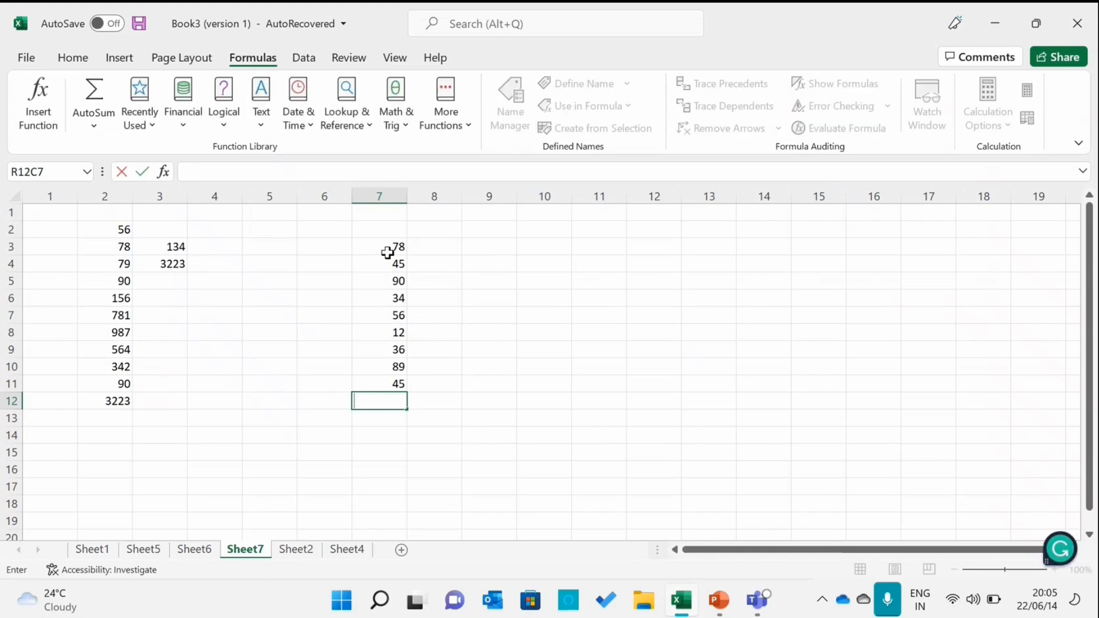
{"action": "type", "text": "79"}
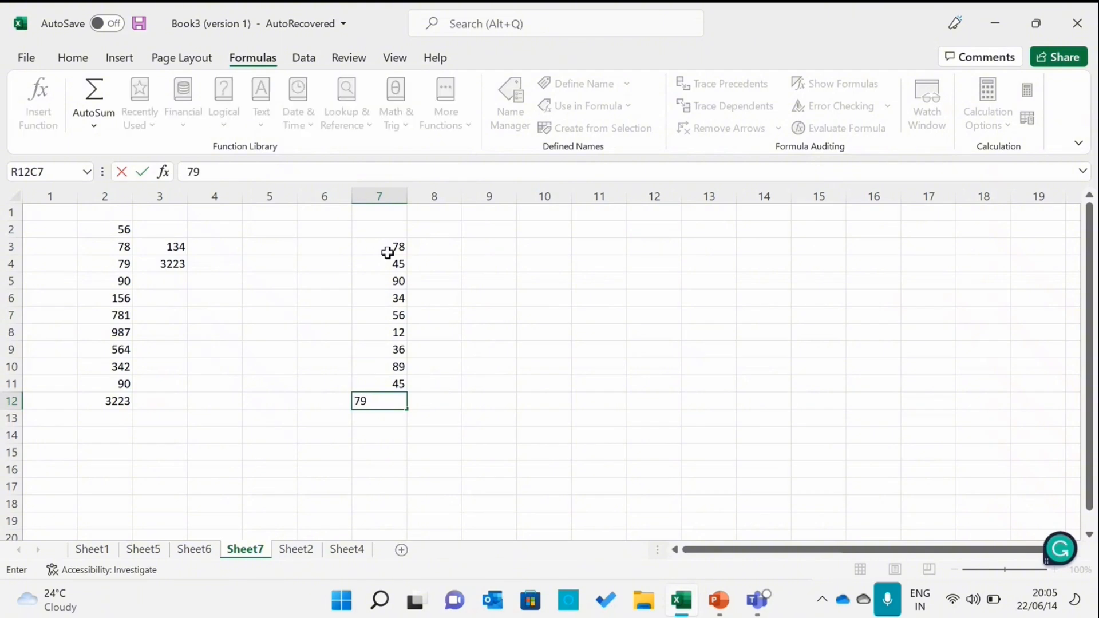
{"action": "key", "text": "Return"}
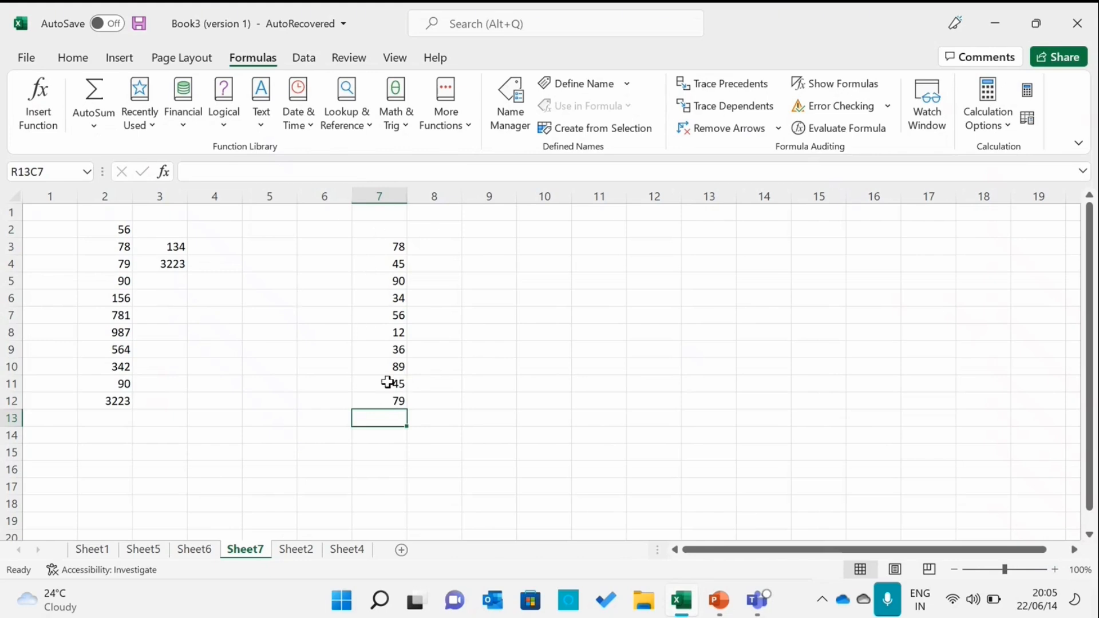
In row 13 of column 7, enter =AVERAGE over the ten values in rows 3 to 12 above
{"action": "double_click", "coordinate": [383, 417]}
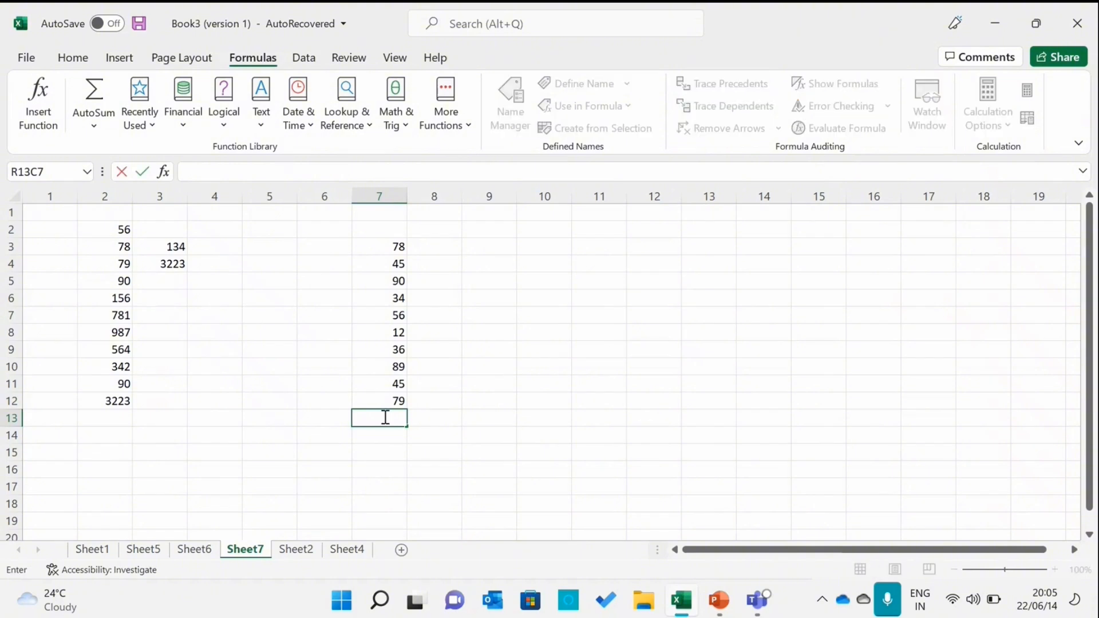
{"action": "type", "text": "="}
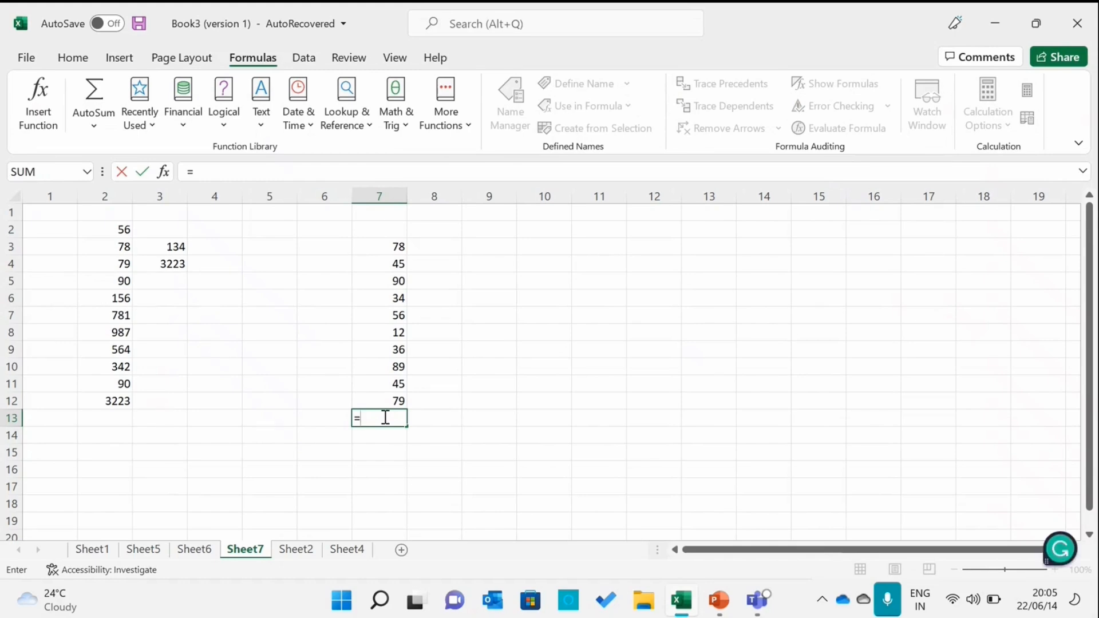
{"action": "type", "text": "A"}
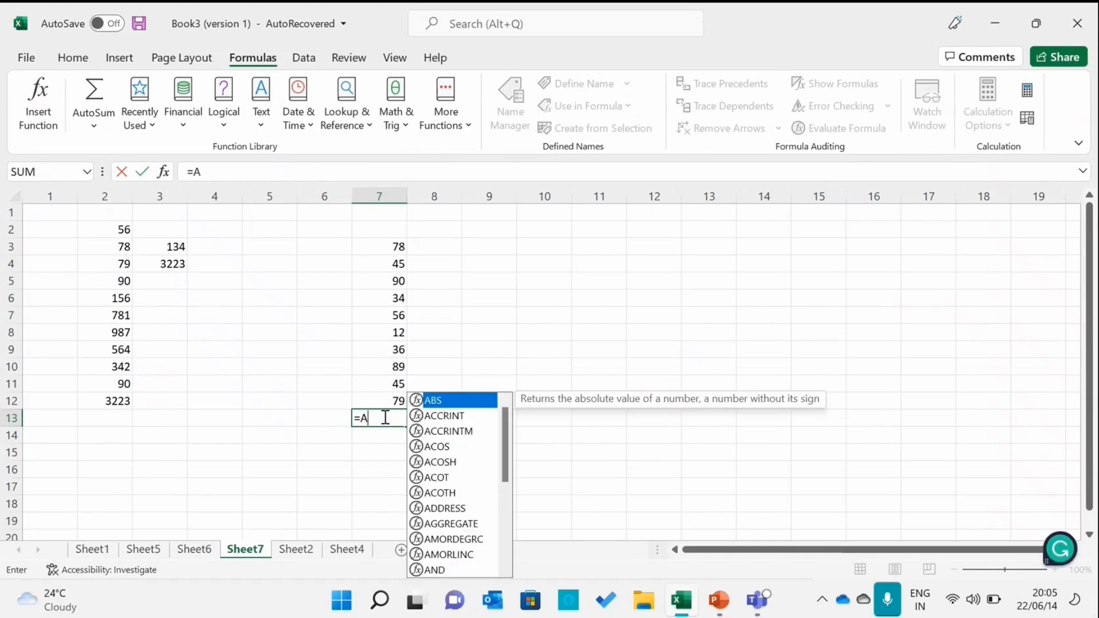
{"action": "type", "text": "V"}
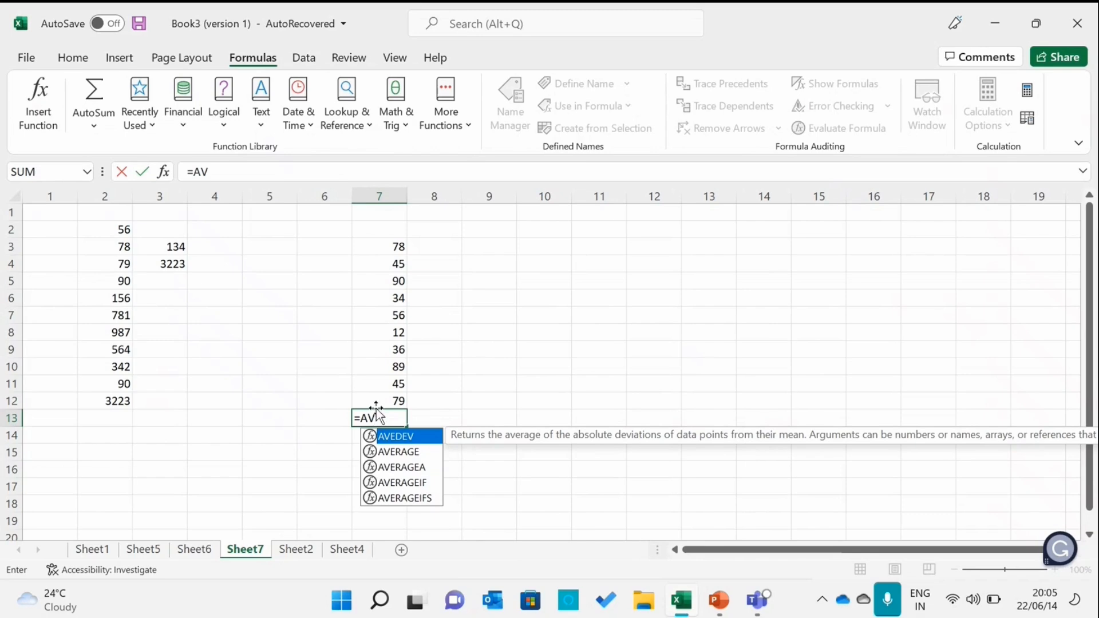
{"action": "type", "text": "ERA"}
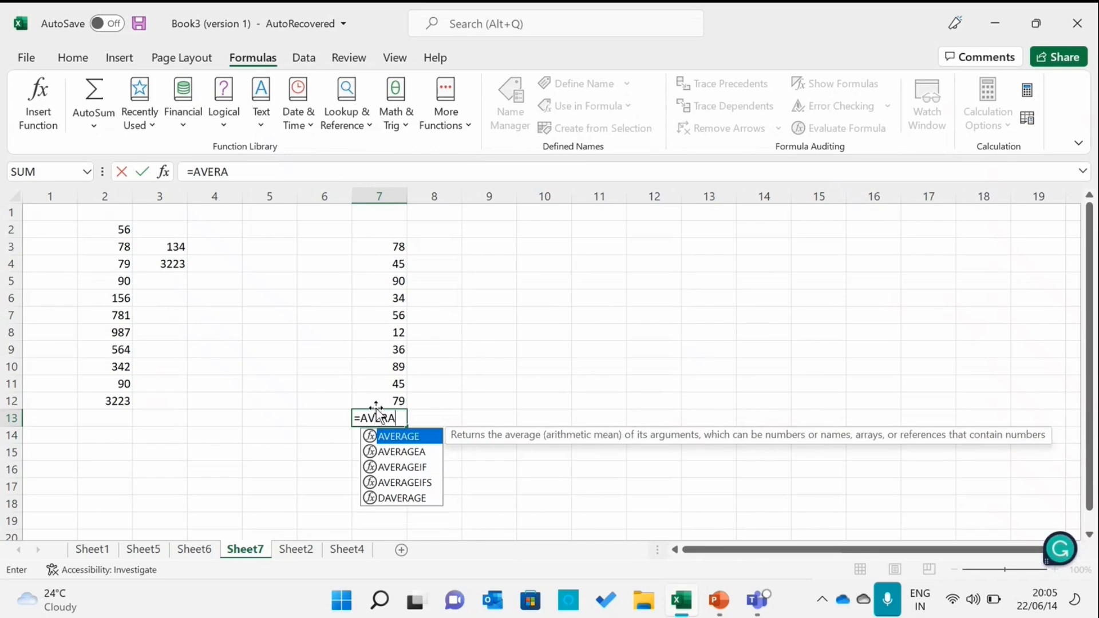
{"action": "type", "text": "GE"}
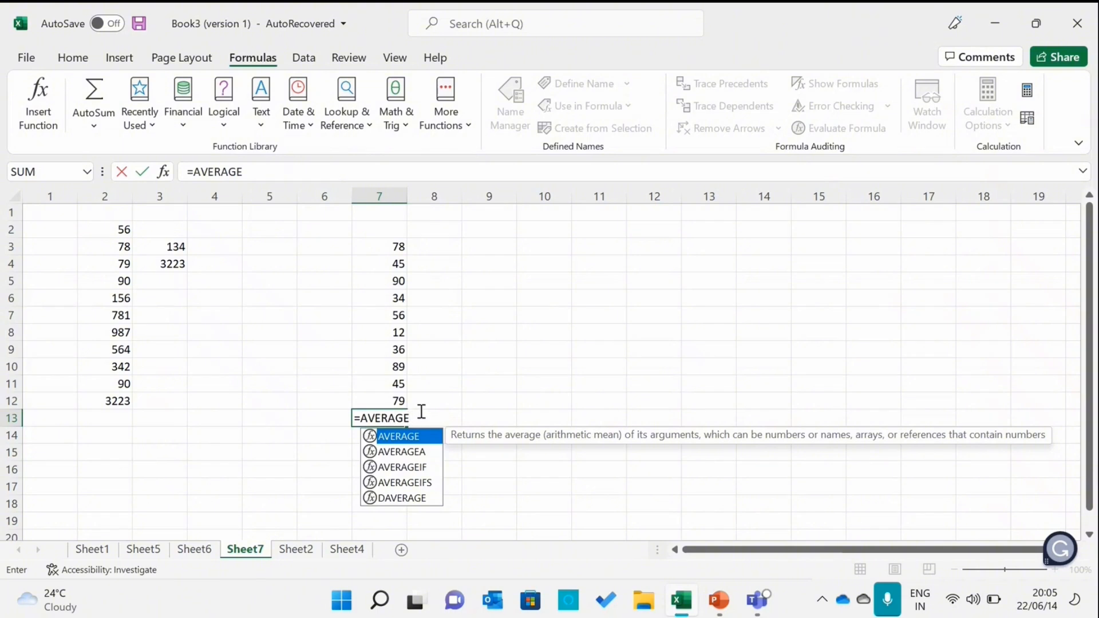
{"action": "type", "text": "("}
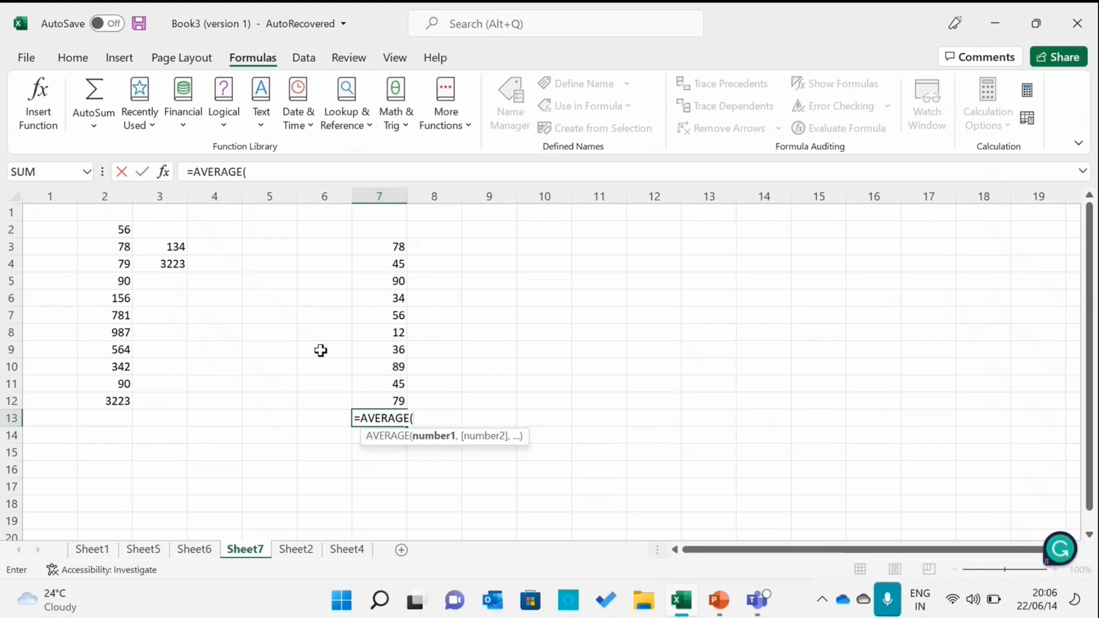
{"action": "left_click", "coordinate": [368, 248]}
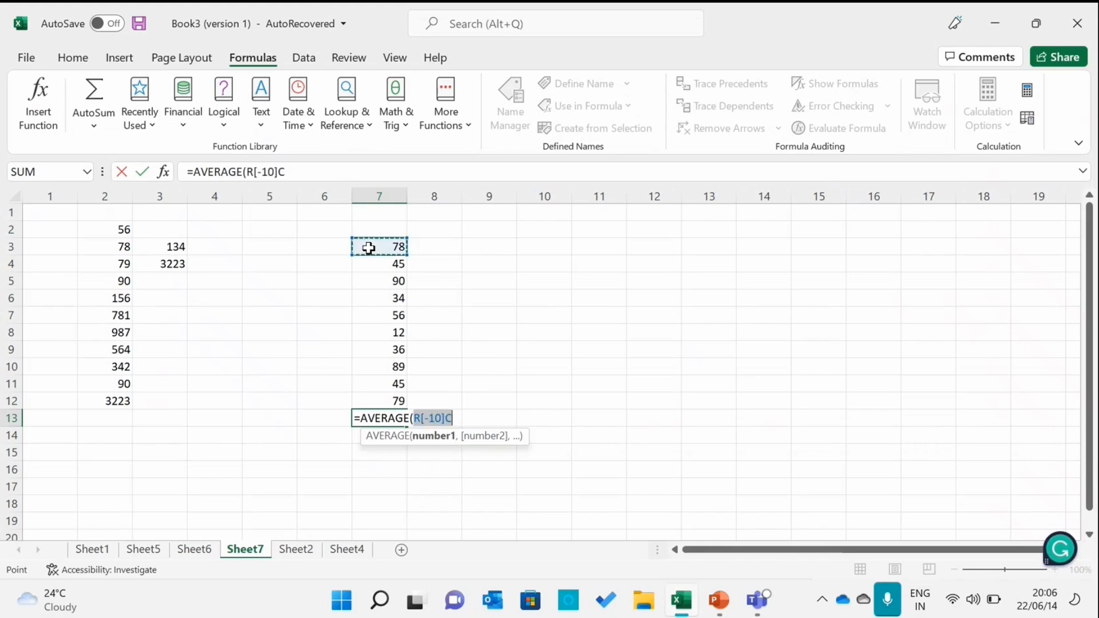
{"action": "left_click", "coordinate": [459, 419]}
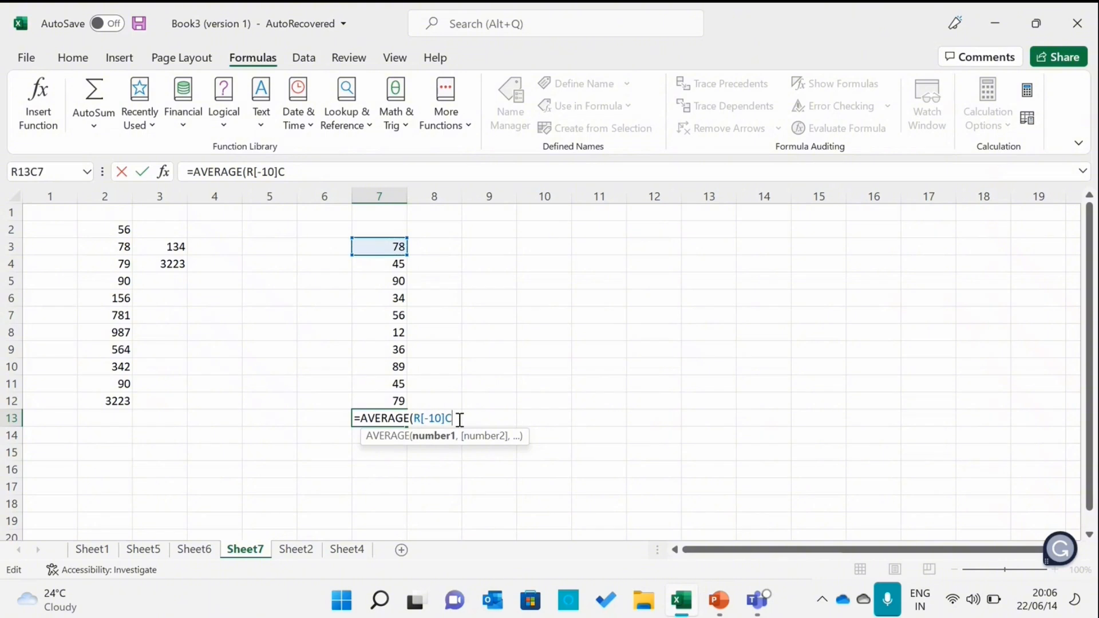
{"action": "type", "text": ":"}
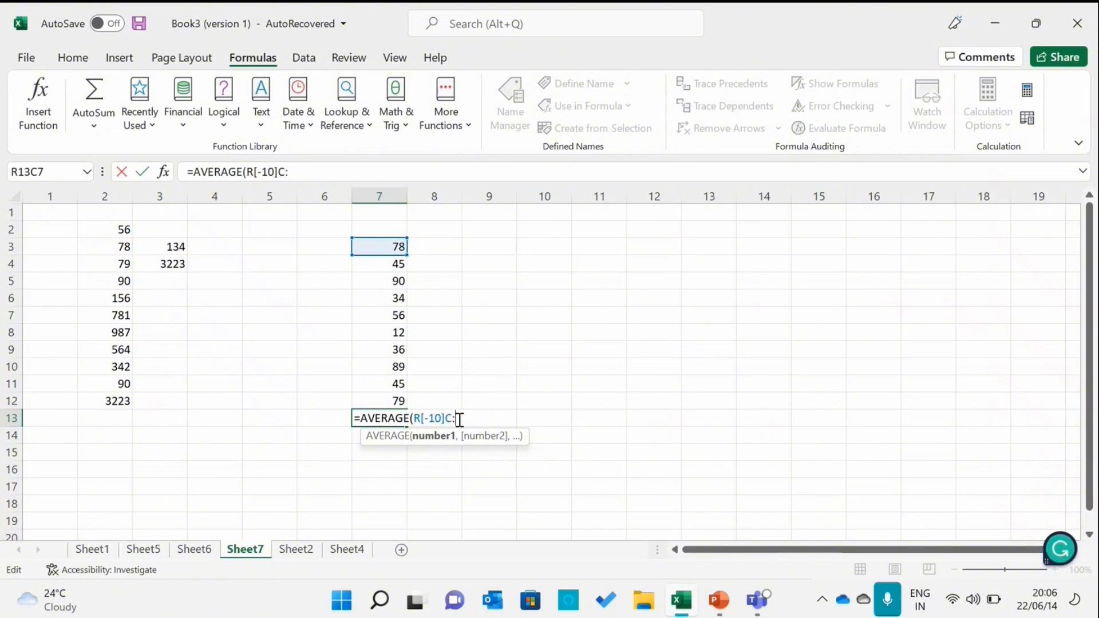
{"action": "left_click", "coordinate": [391, 399]}
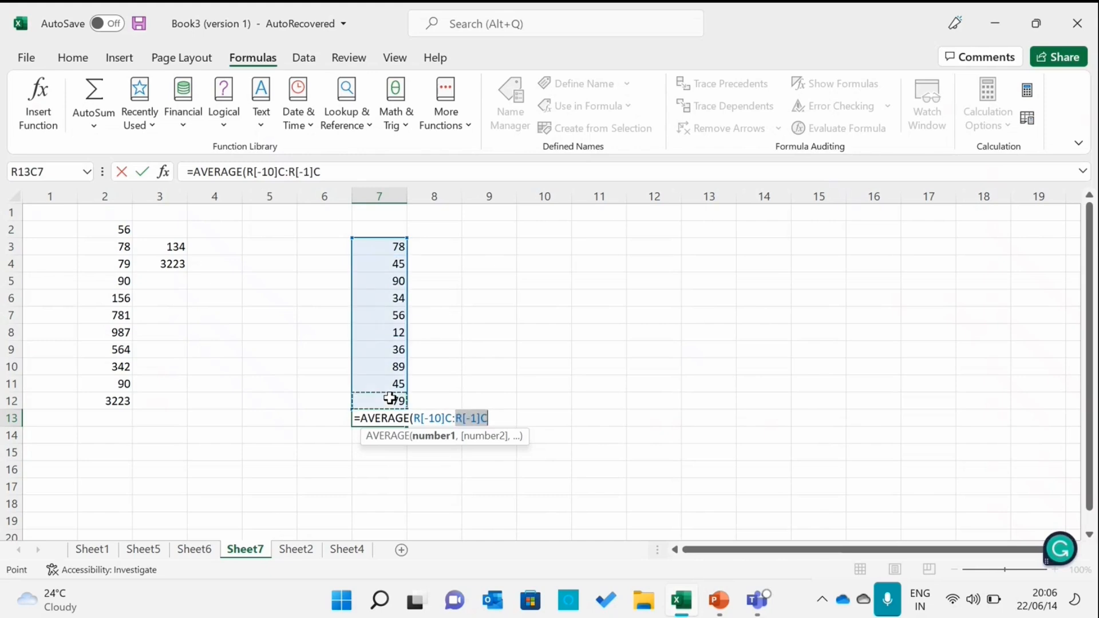
{"action": "left_click", "coordinate": [491, 418]}
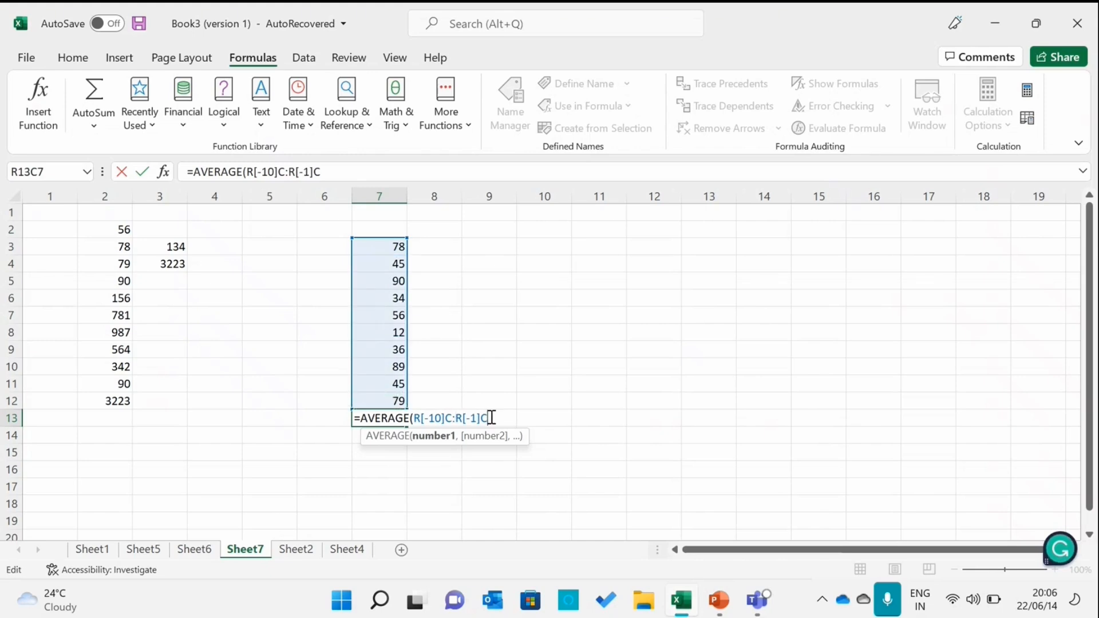
{"action": "type", "text": ")"}
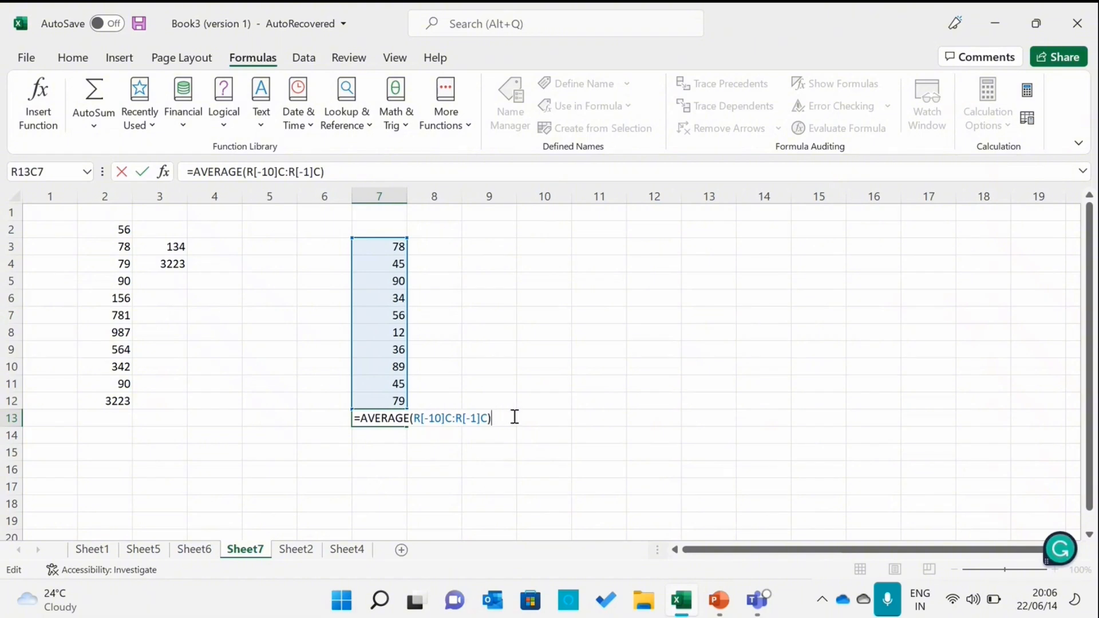
{"action": "key", "text": "Return"}
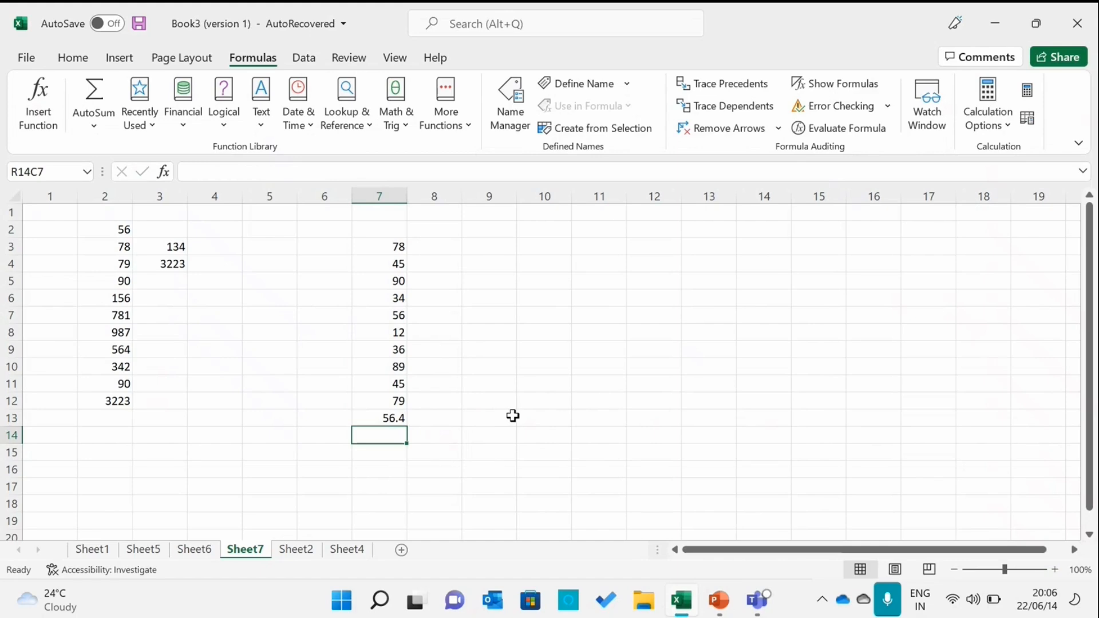
{"action": "left_click", "coordinate": [376, 419]}
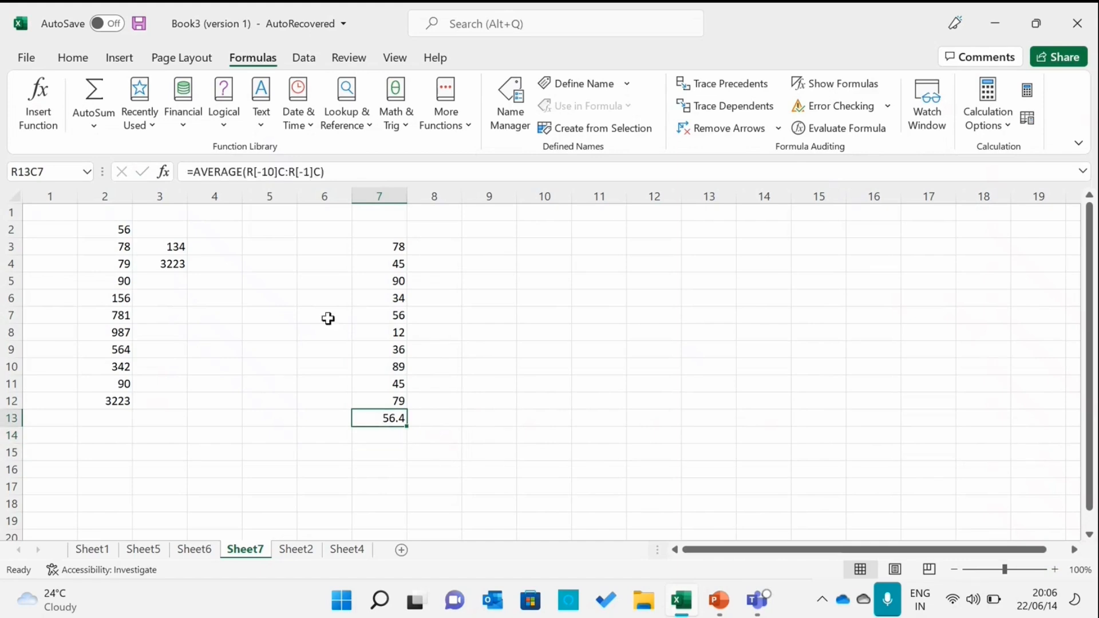
Select column 7's values in rows 3 to 12 and apply AutoSum's Average, then inspect the resulting formula cell
{"action": "left_click", "coordinate": [389, 242]}
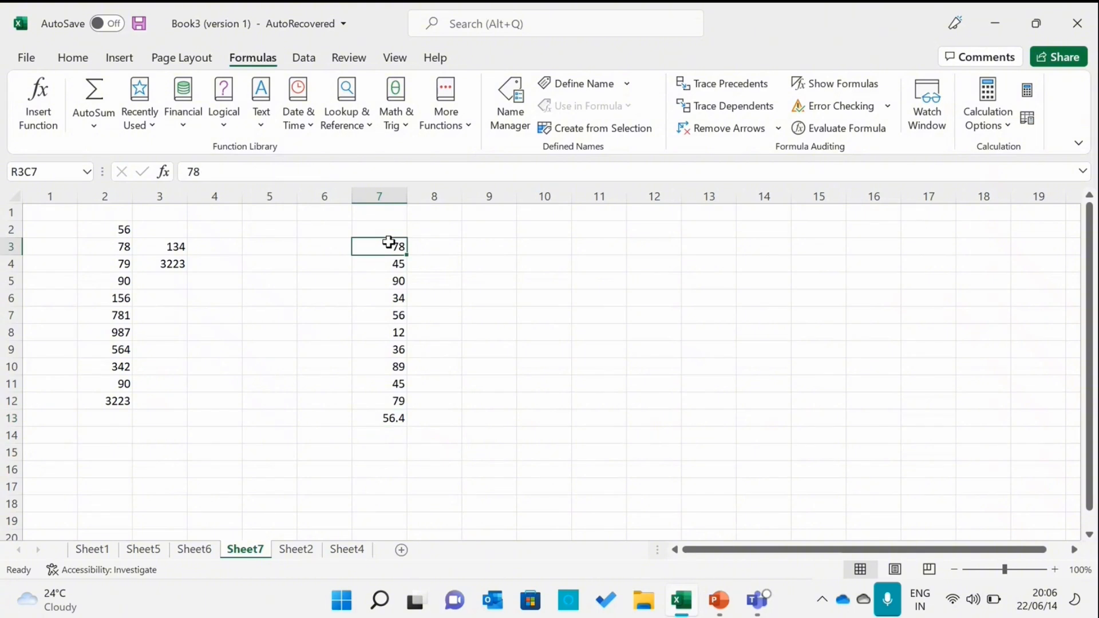
{"action": "left_click_drag", "start_coordinate": [388, 242], "coordinate": [387, 396]}
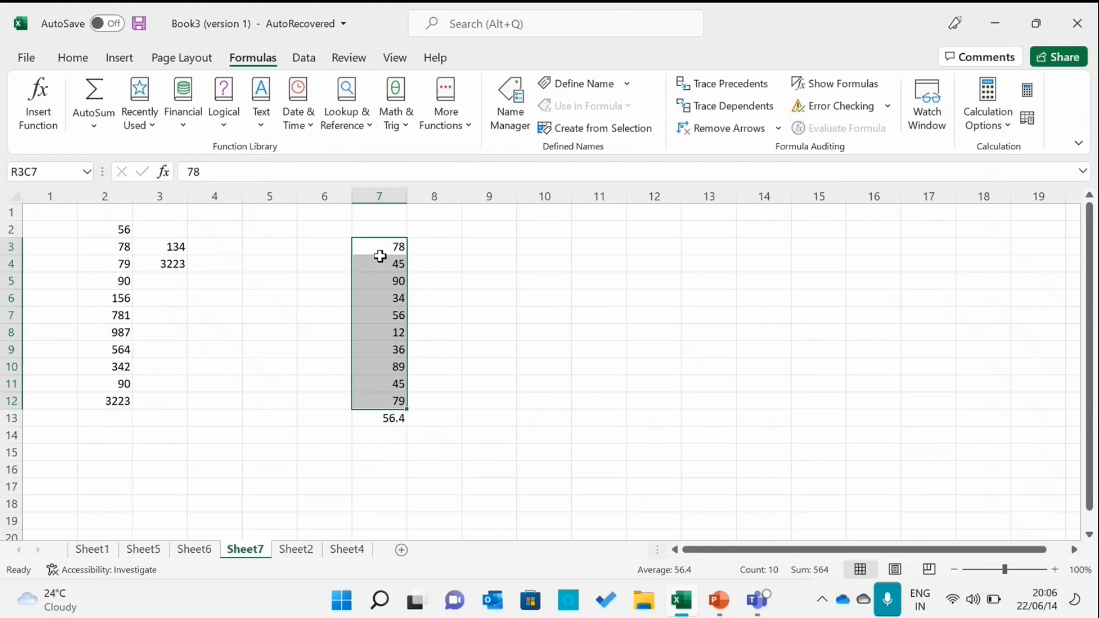
{"action": "left_click", "coordinate": [97, 128]}
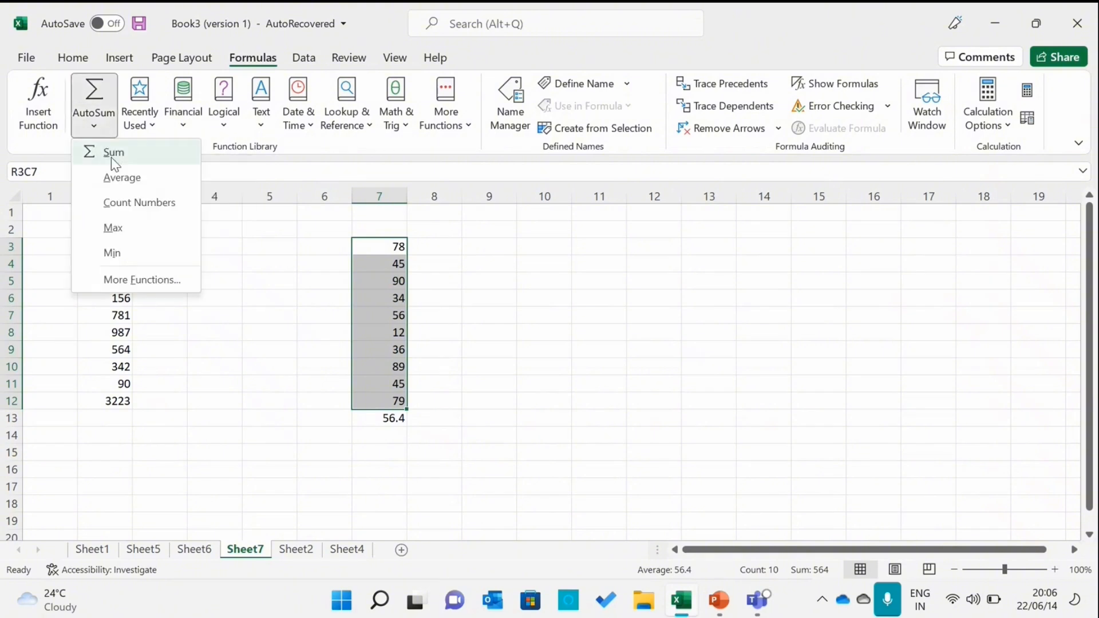
{"action": "left_click", "coordinate": [117, 180]}
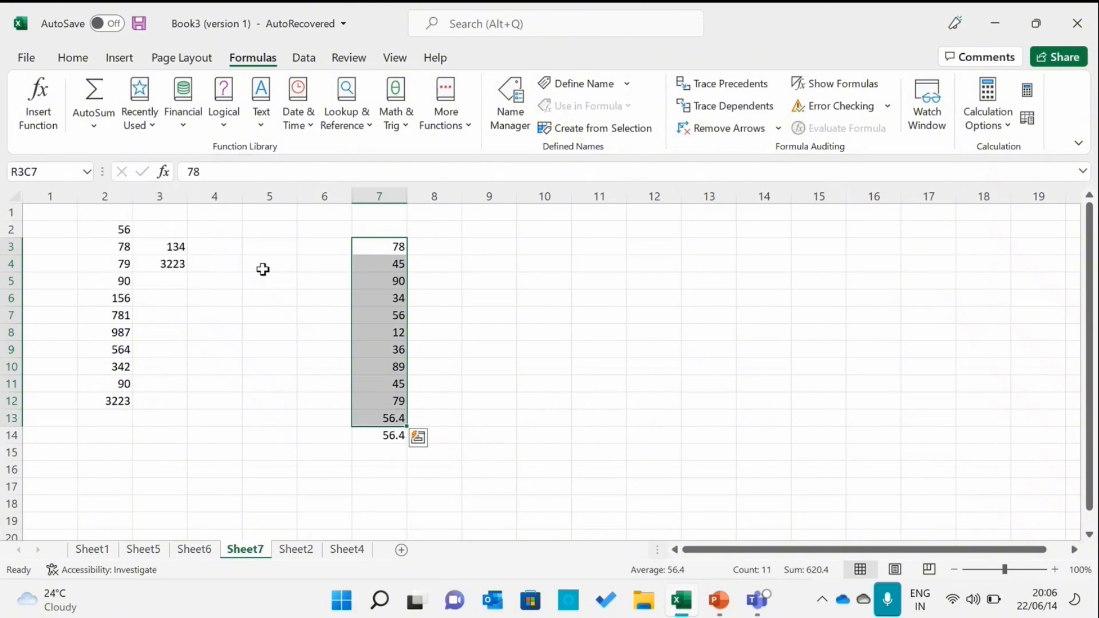
{"action": "left_click", "coordinate": [382, 441]}
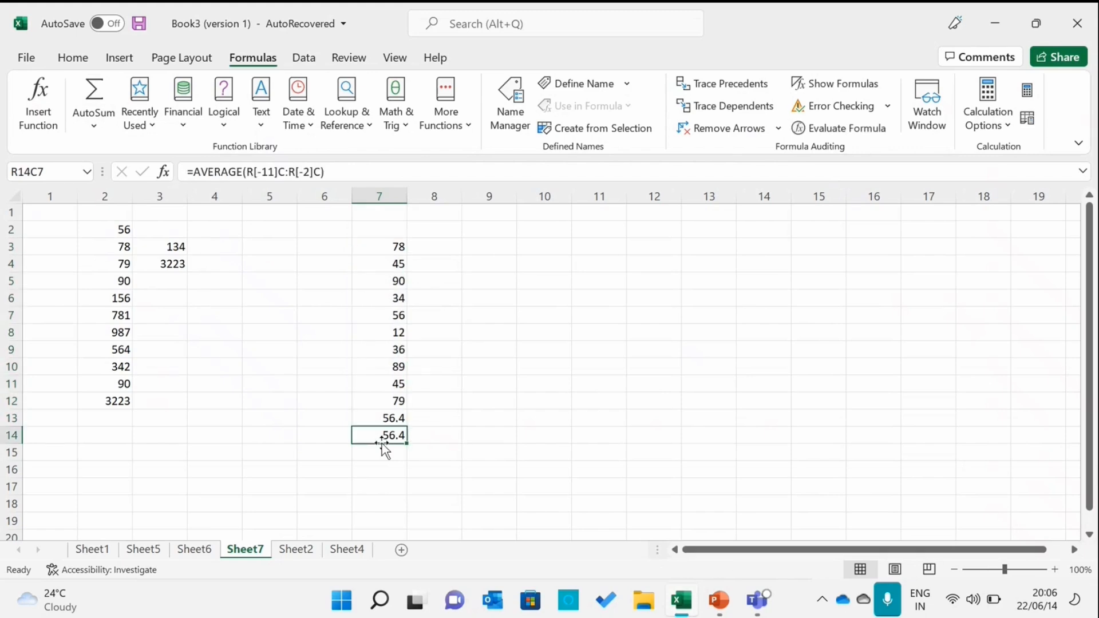
Compare the average formulas in rows 13 and 14 of column 7
{"action": "left_click", "coordinate": [391, 420]}
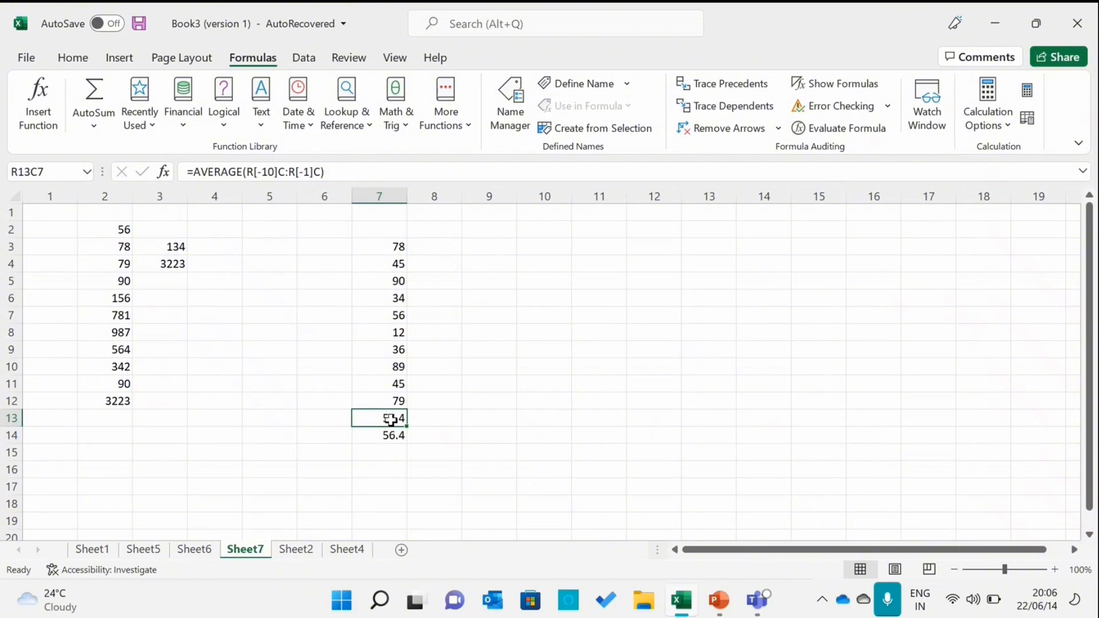
{"action": "left_click", "coordinate": [395, 434]}
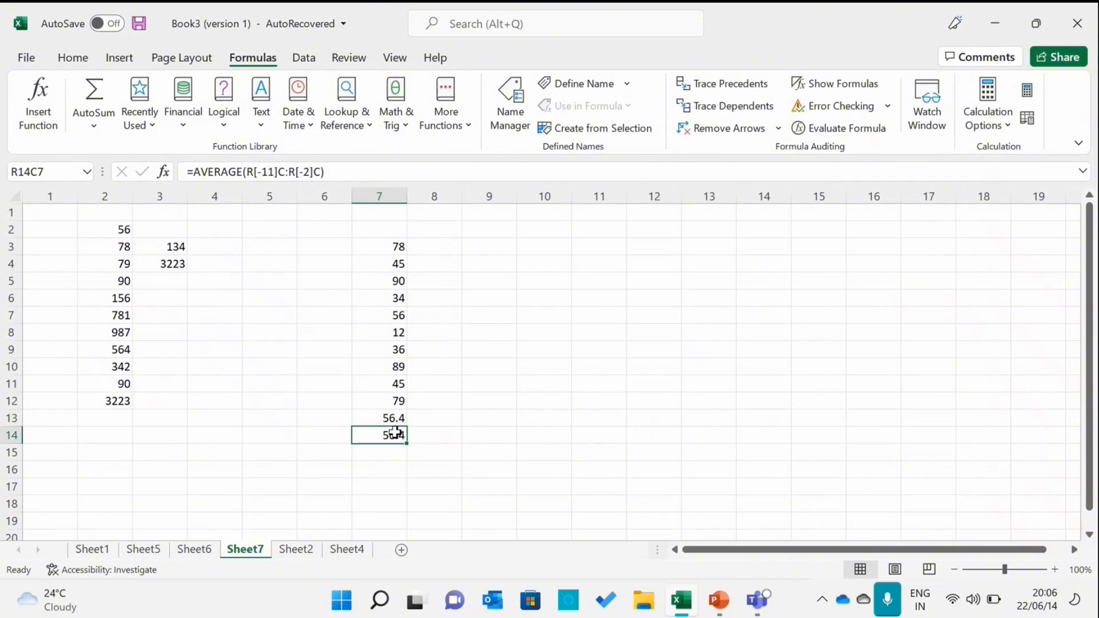
{"action": "left_click", "coordinate": [441, 373]}
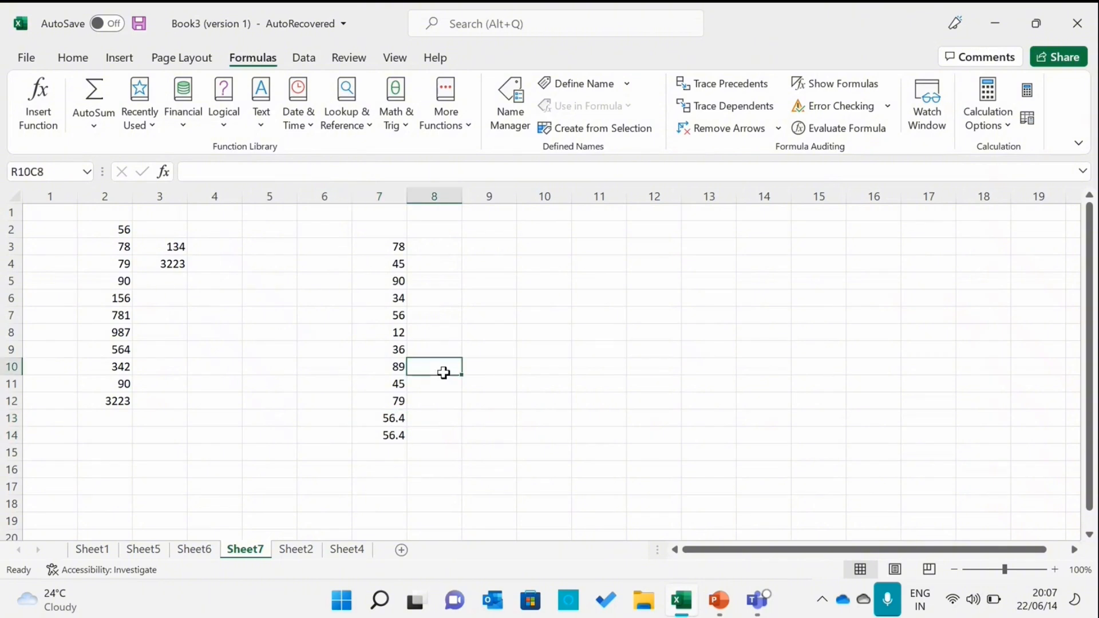
Enter 90, 80, 70 and 60 down column 9 starting at row 3
{"action": "left_click", "coordinate": [497, 246]}
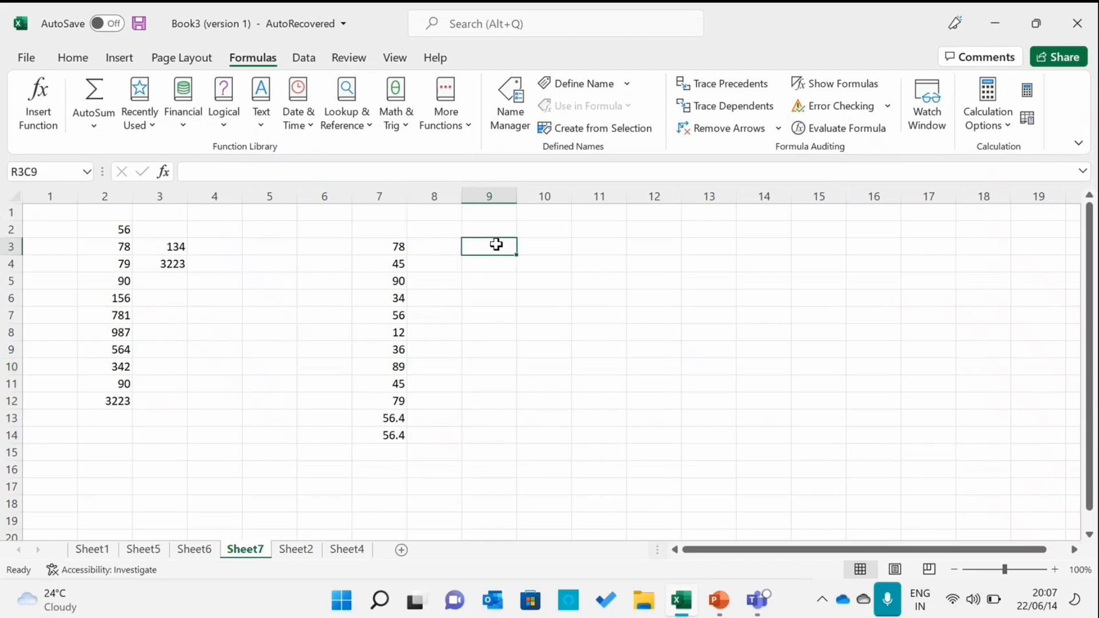
{"action": "type", "text": "90"}
{"action": "key", "text": "Return"}
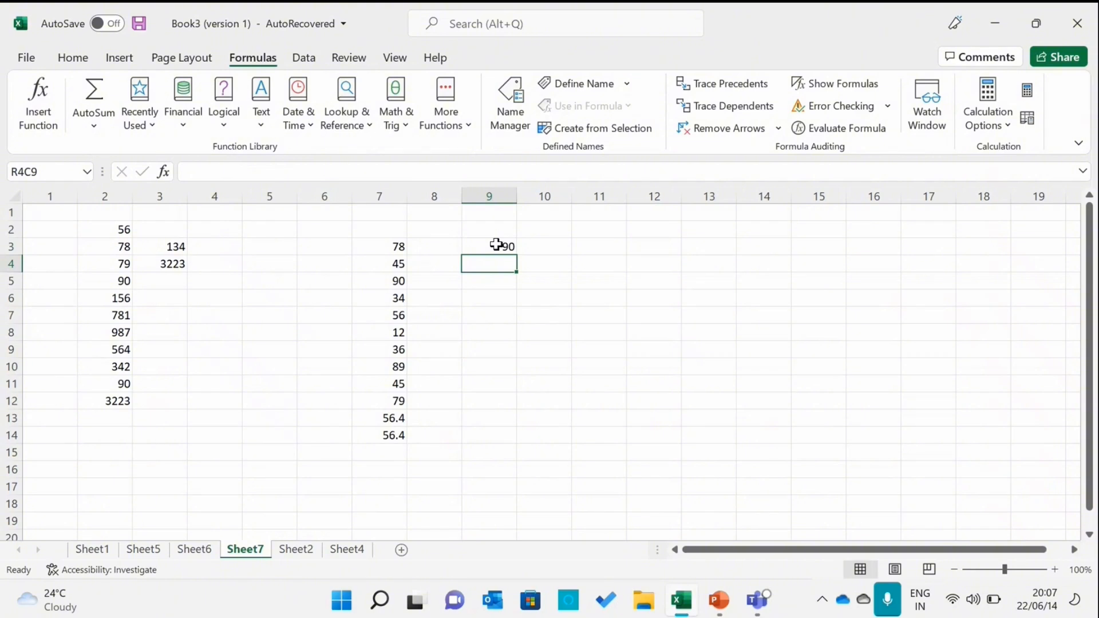
{"action": "type", "text": "80"}
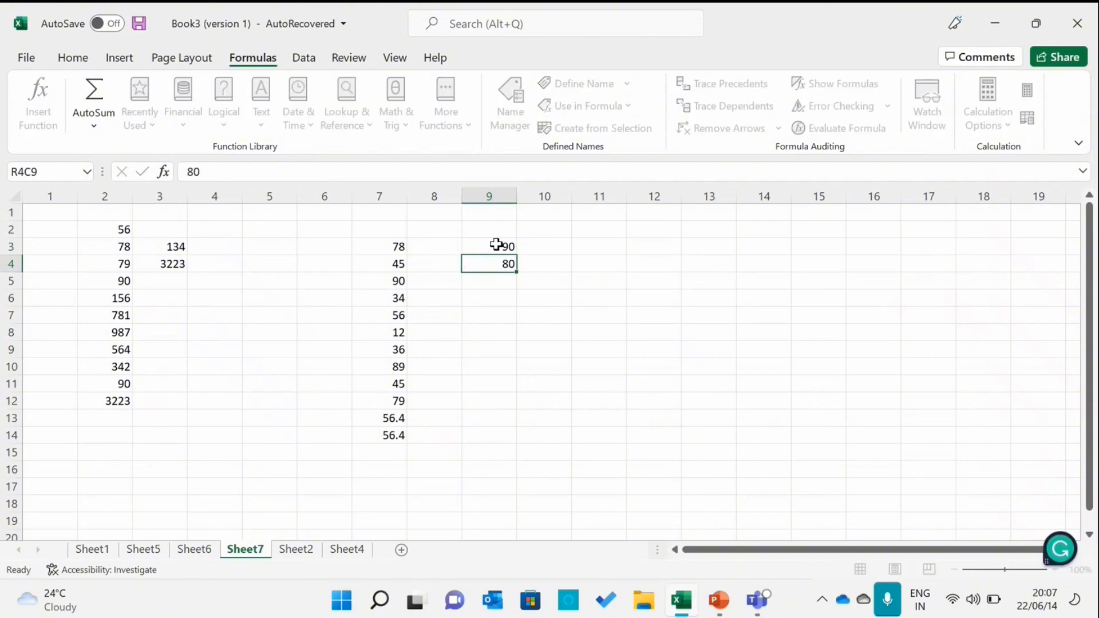
{"action": "key", "text": "Return"}
{"action": "type", "text": "70"}
{"action": "key", "text": "Return"}
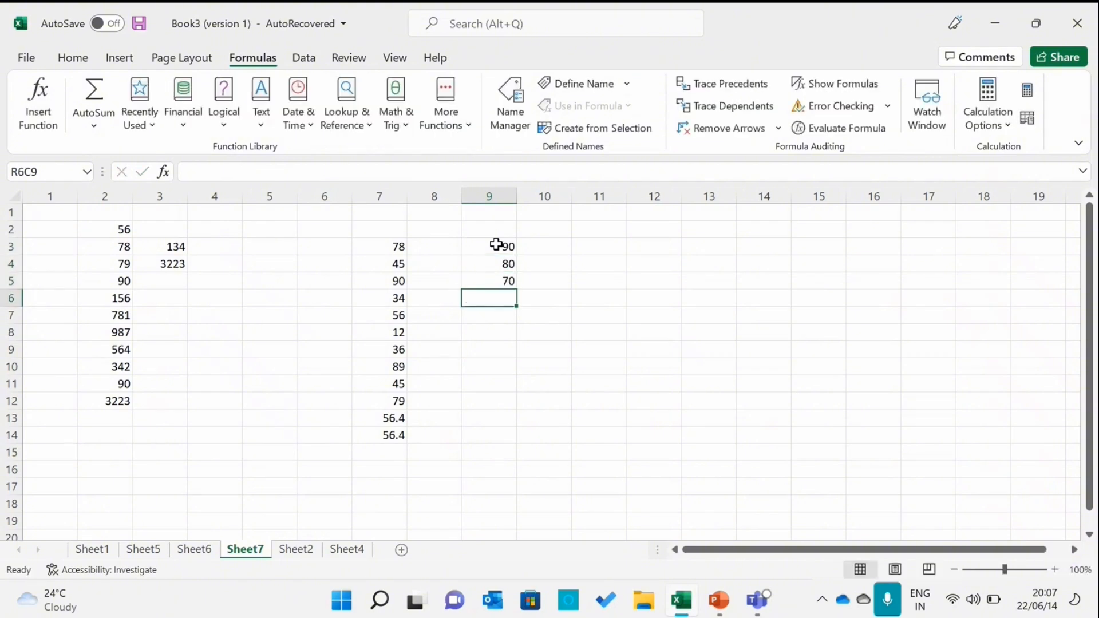
{"action": "type", "text": "60"}
{"action": "key", "text": "Return"}
Continue column 9 with 90, 80, 70 and 60 in rows 7 to 10
{"action": "type", "text": "90"}
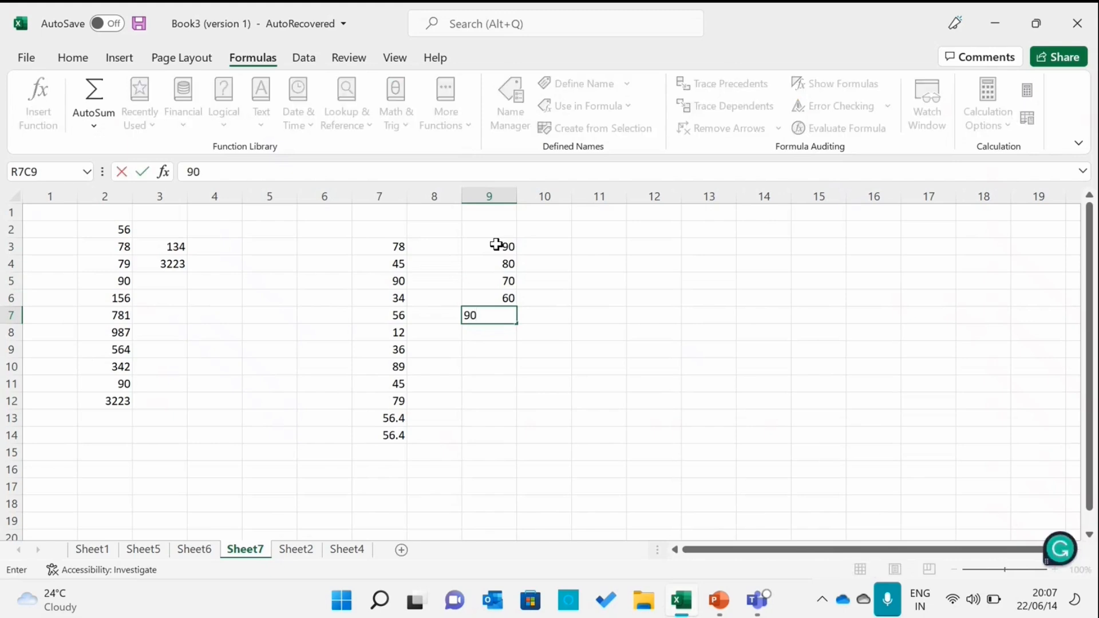
{"action": "key", "text": "Return"}
{"action": "type", "text": "80"}
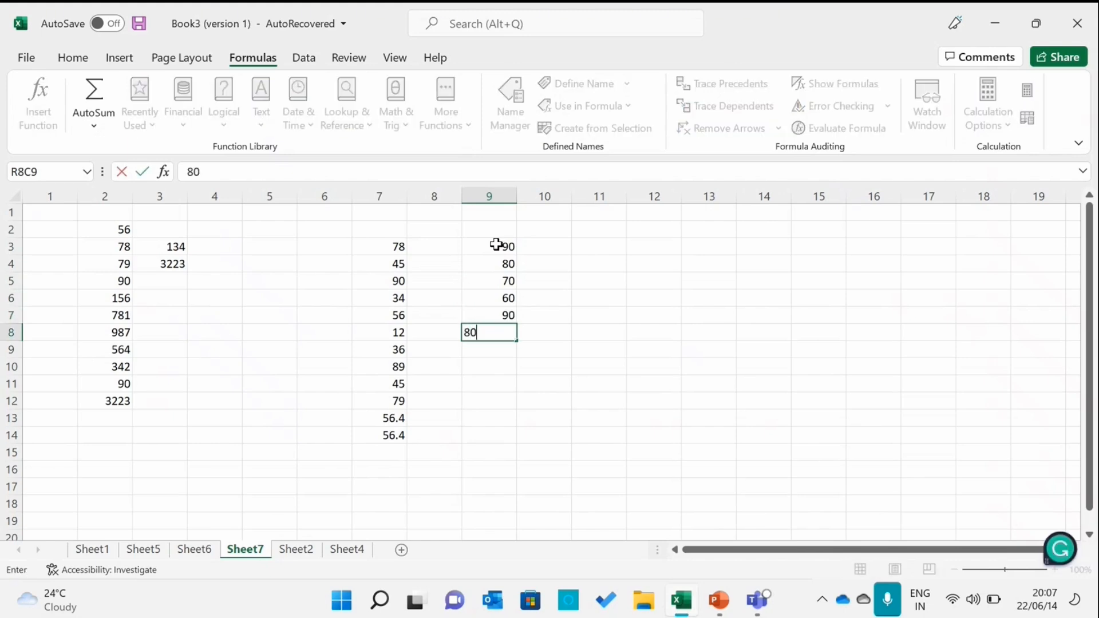
{"action": "key", "text": "Return"}
{"action": "type", "text": "70"}
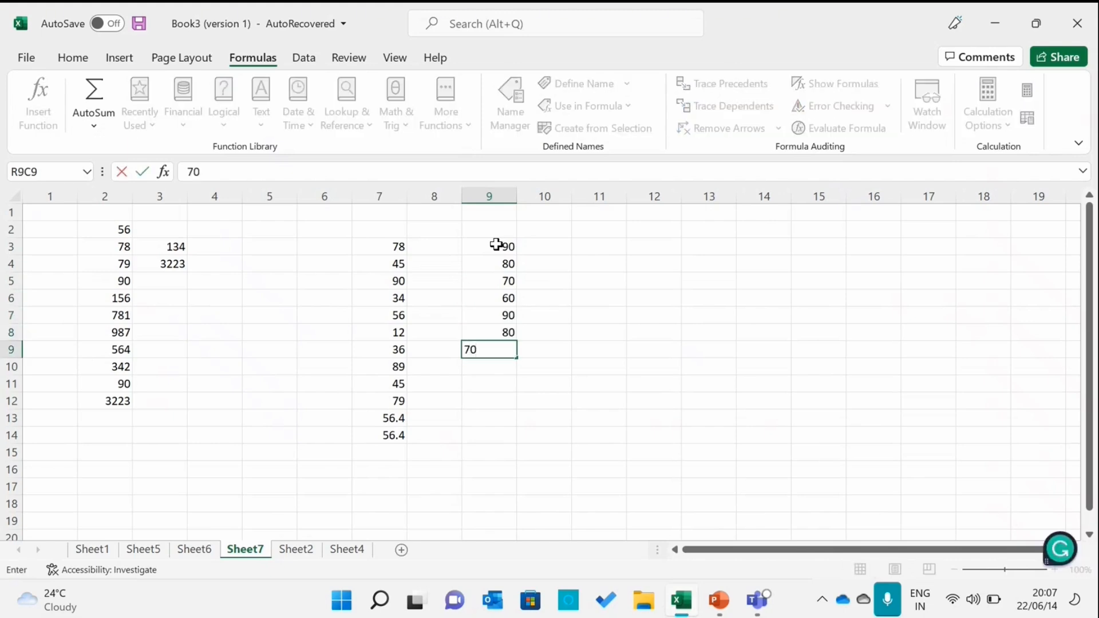
{"action": "key", "text": "Return"}
{"action": "type", "text": "60"}
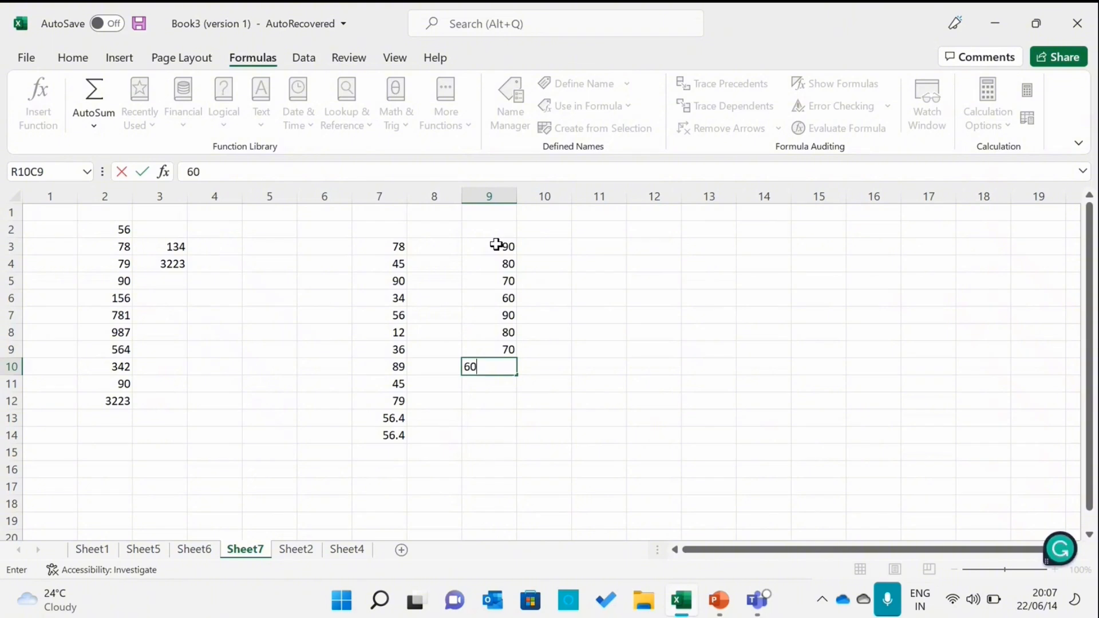
Select column 9's values in rows 3 to 10 and apply AutoSum's Average below them
{"action": "left_click", "coordinate": [496, 244]}
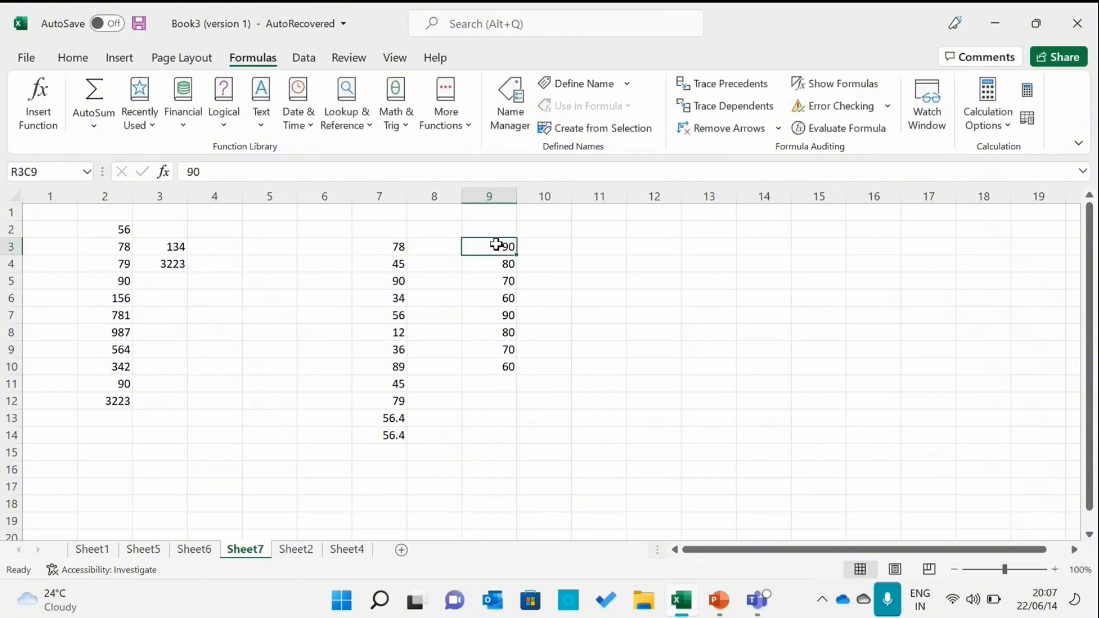
{"action": "left_click_drag", "start_coordinate": [495, 244], "coordinate": [490, 364]}
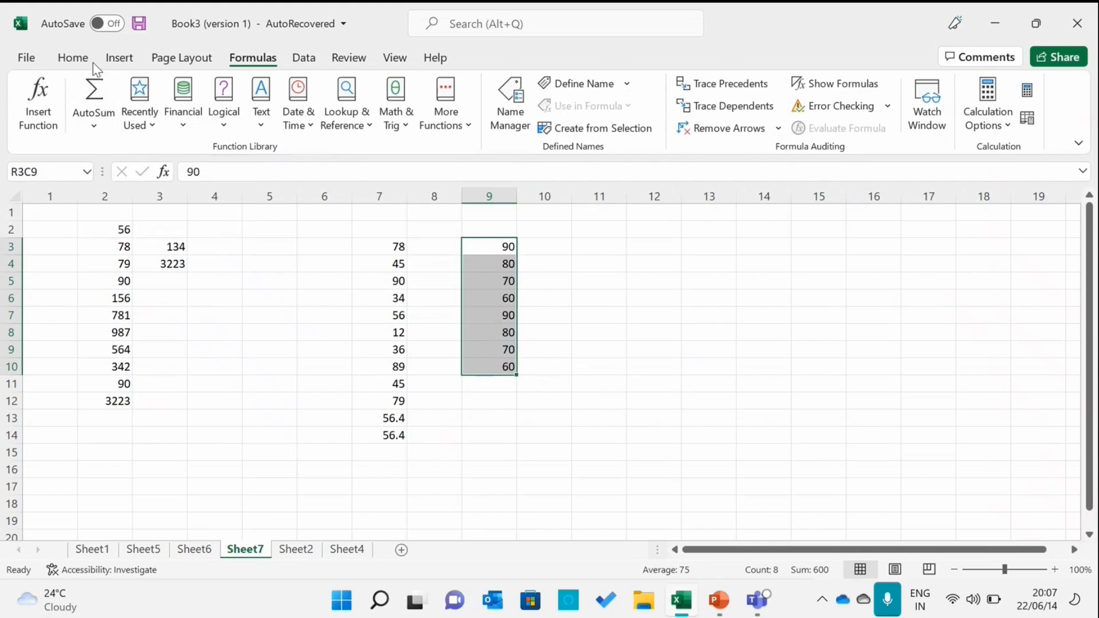
{"action": "left_click", "coordinate": [96, 128]}
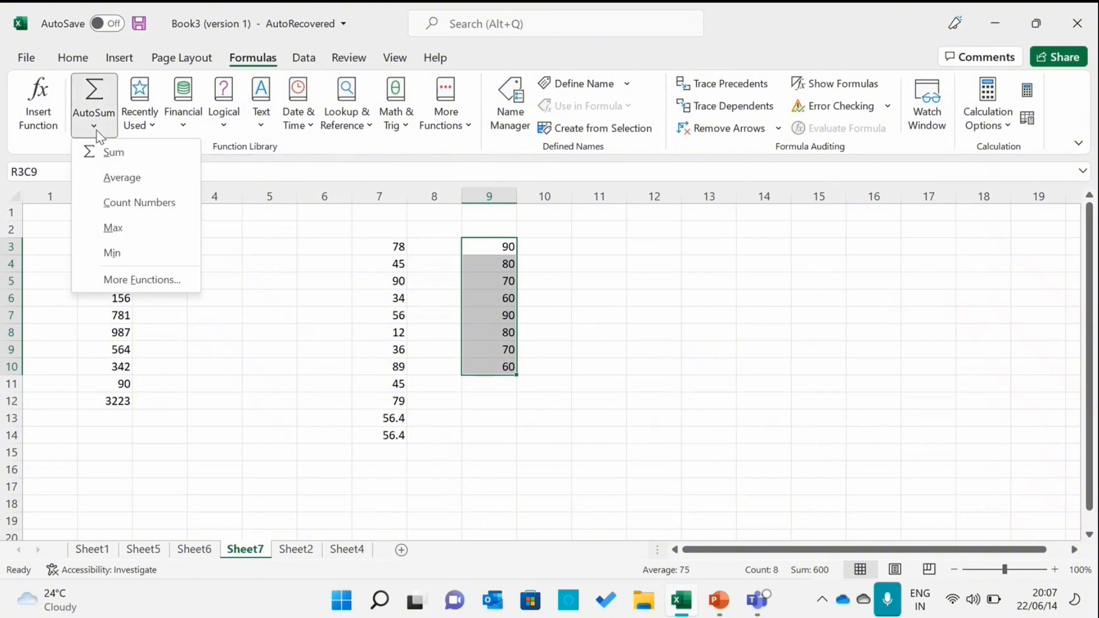
{"action": "left_click", "coordinate": [106, 183]}
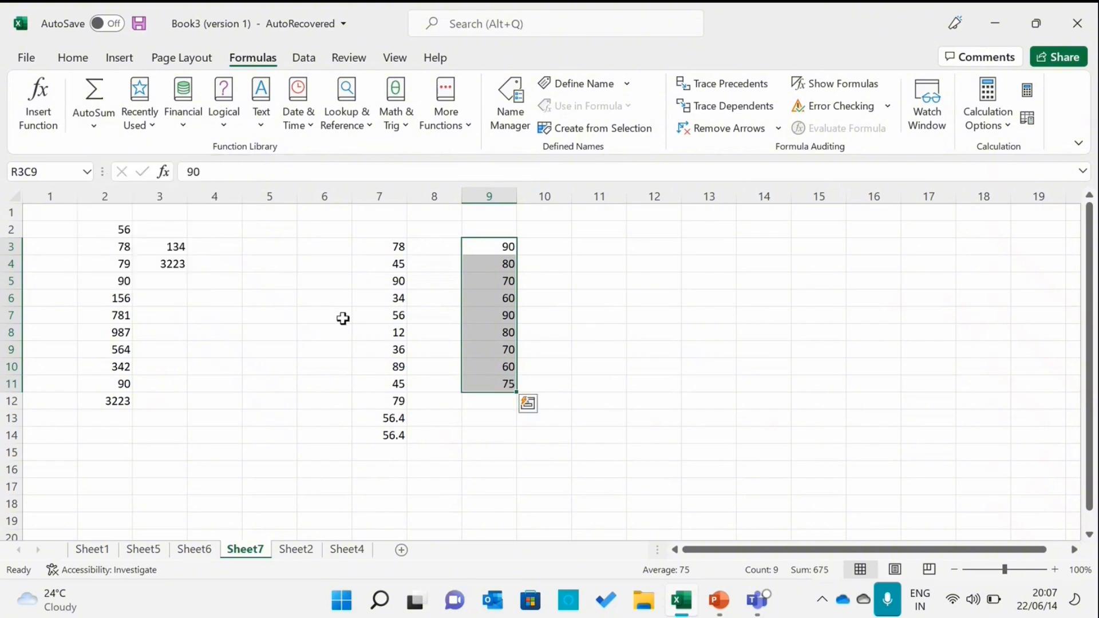
Inspect the average formula in row 11 of column 9 and the selected values above it
{"action": "left_click", "coordinate": [488, 403]}
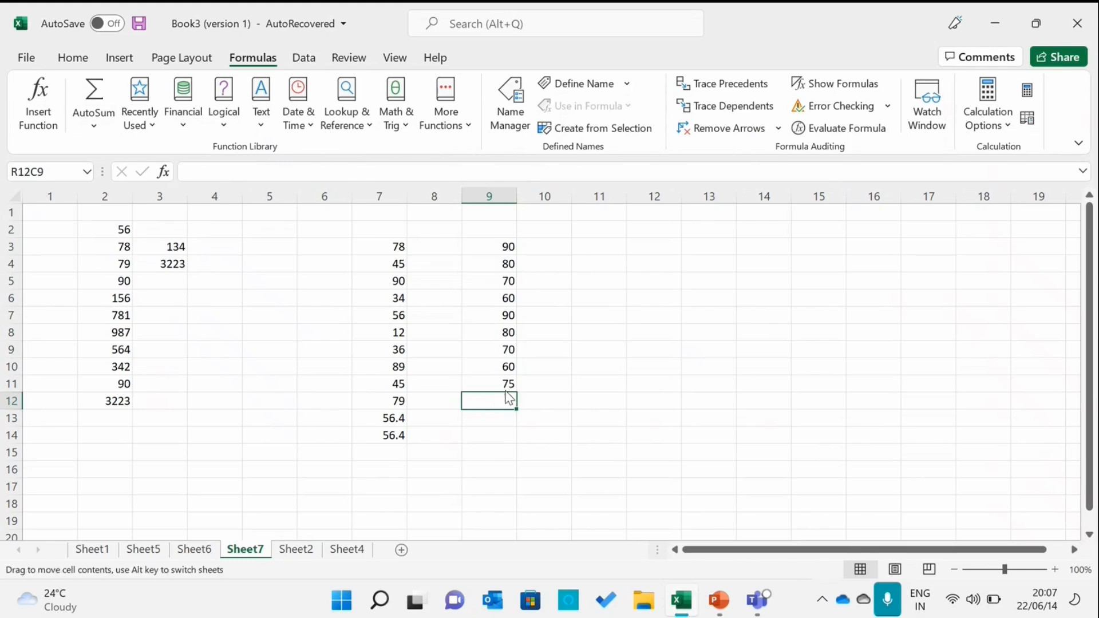
{"action": "left_click", "coordinate": [505, 386]}
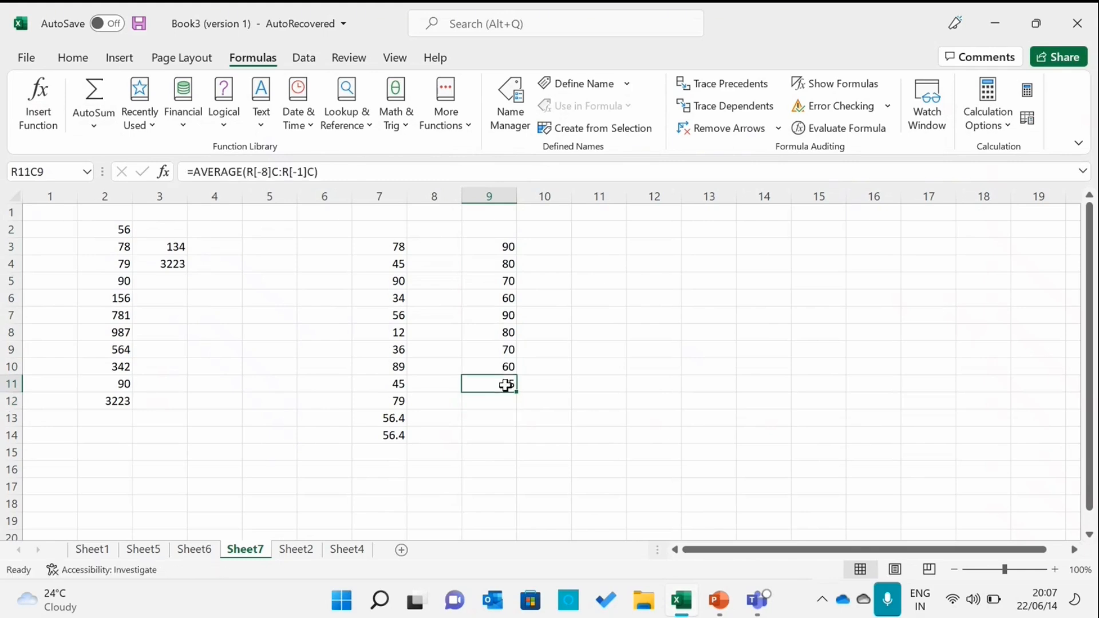
{"action": "left_click", "coordinate": [509, 247]}
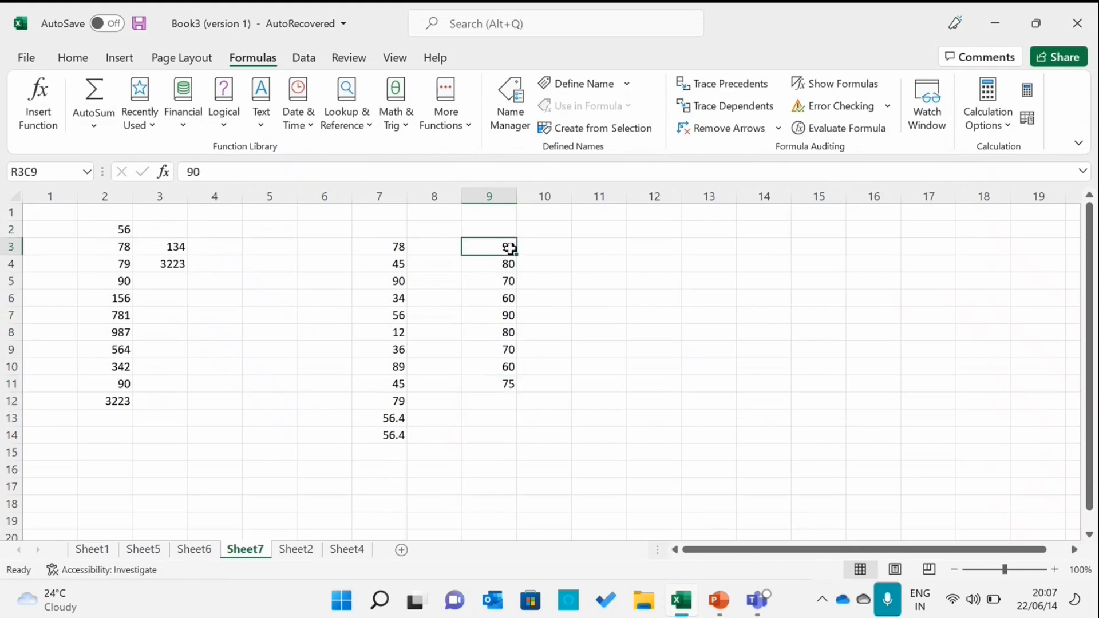
{"action": "left_click_drag", "start_coordinate": [510, 248], "coordinate": [501, 365]}
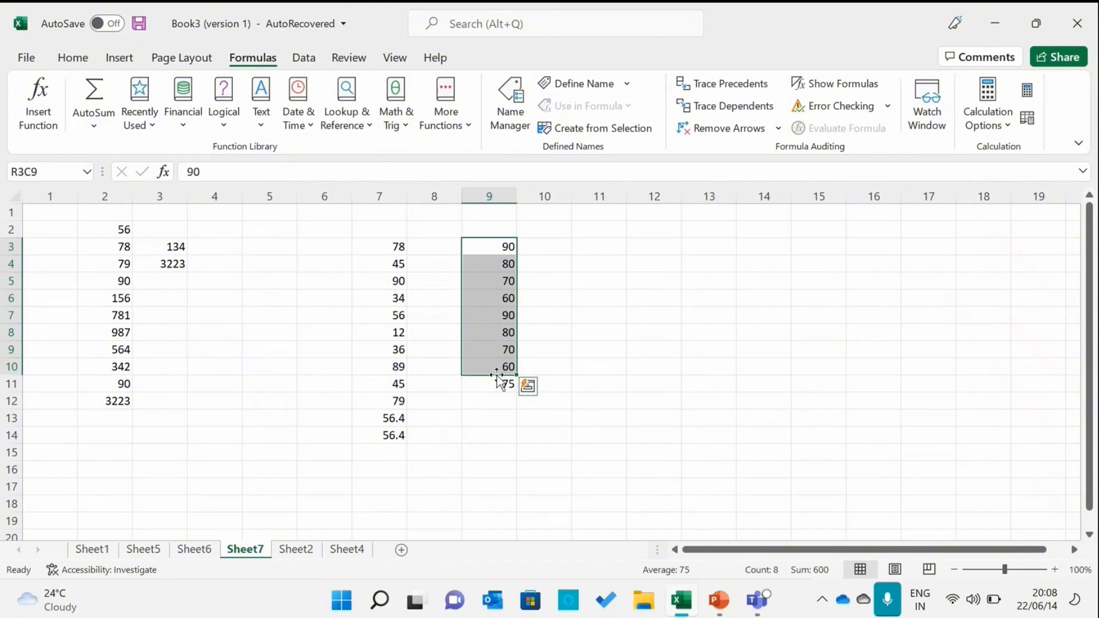
{"action": "left_click", "coordinate": [489, 385]}
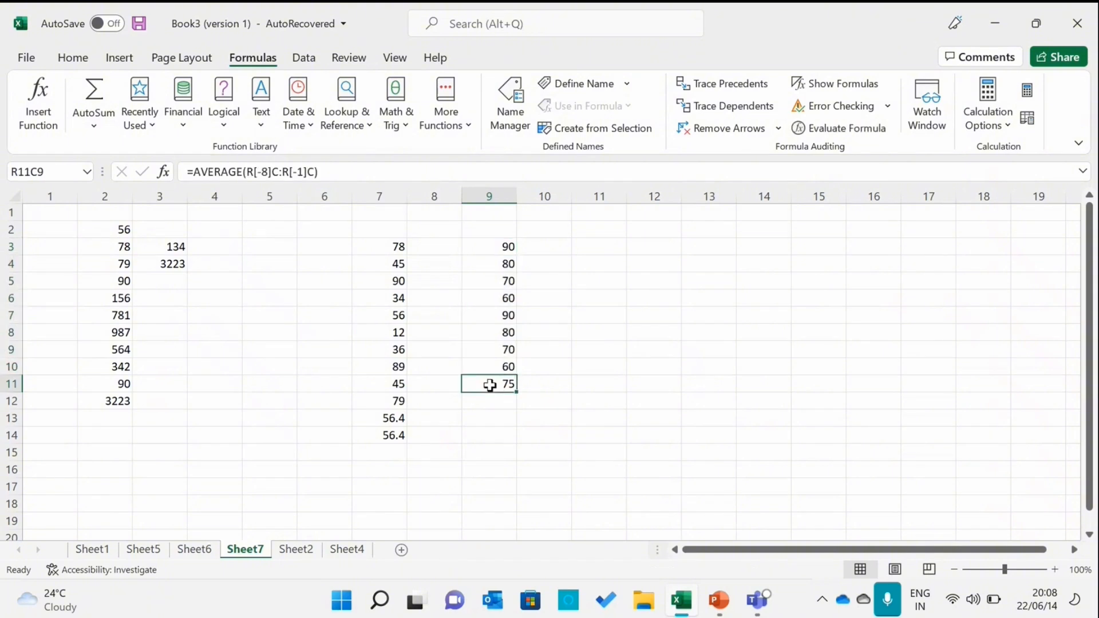
Reselect column 9's rows 3 to 10 and apply AutoSum's Average again
{"action": "left_click", "coordinate": [503, 246]}
{"action": "left_click_drag", "start_coordinate": [504, 246], "coordinate": [503, 364]}
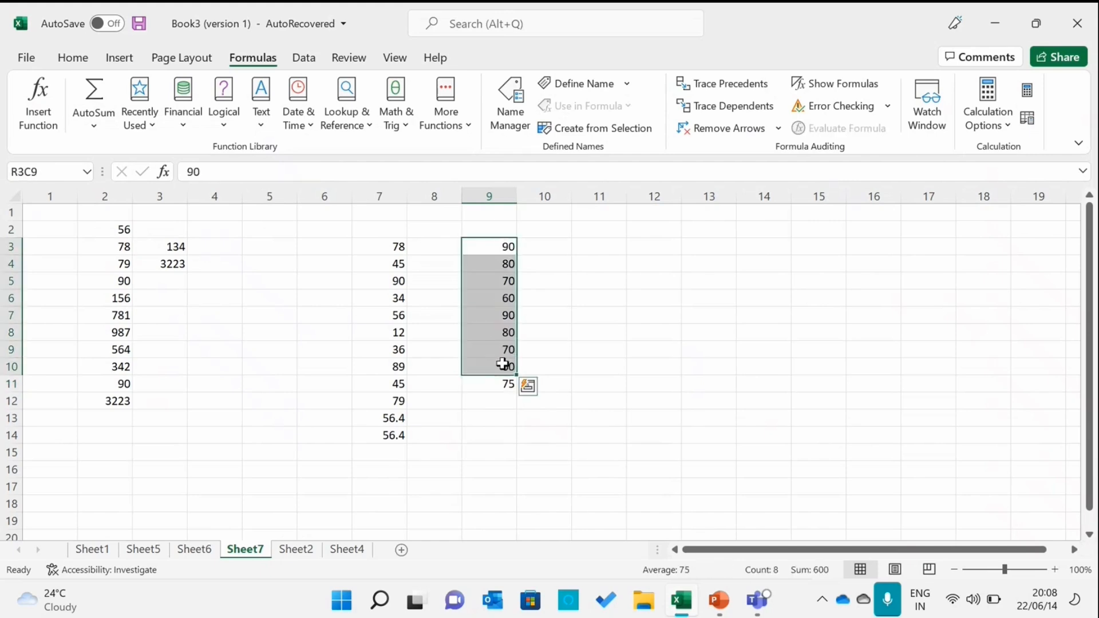
{"action": "left_click", "coordinate": [85, 128]}
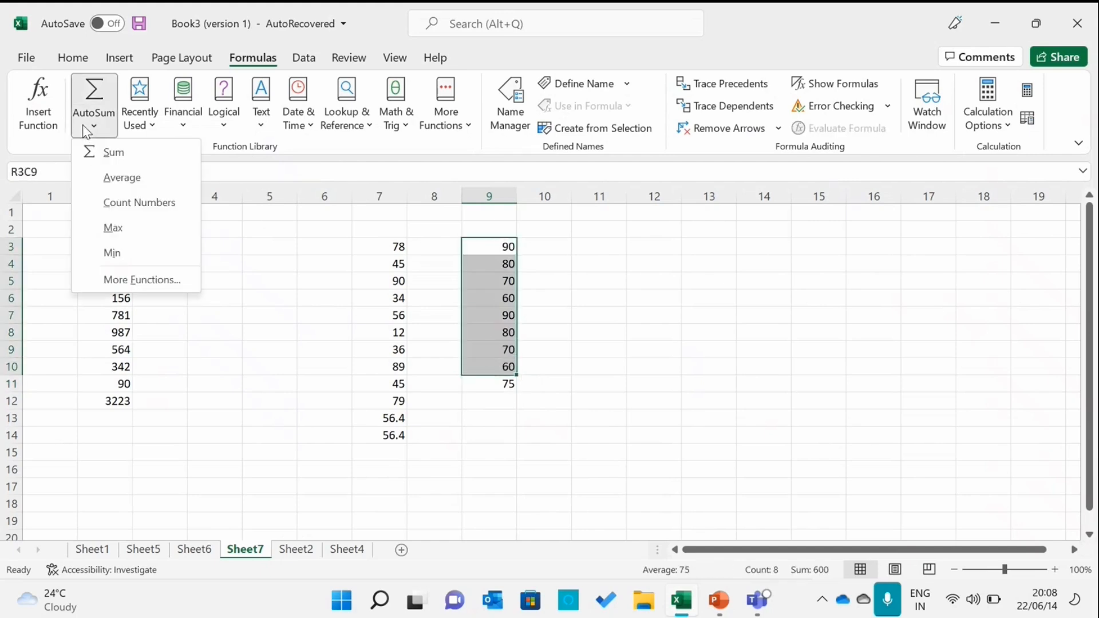
{"action": "left_click", "coordinate": [98, 184]}
{"action": "left_click", "coordinate": [535, 327]}
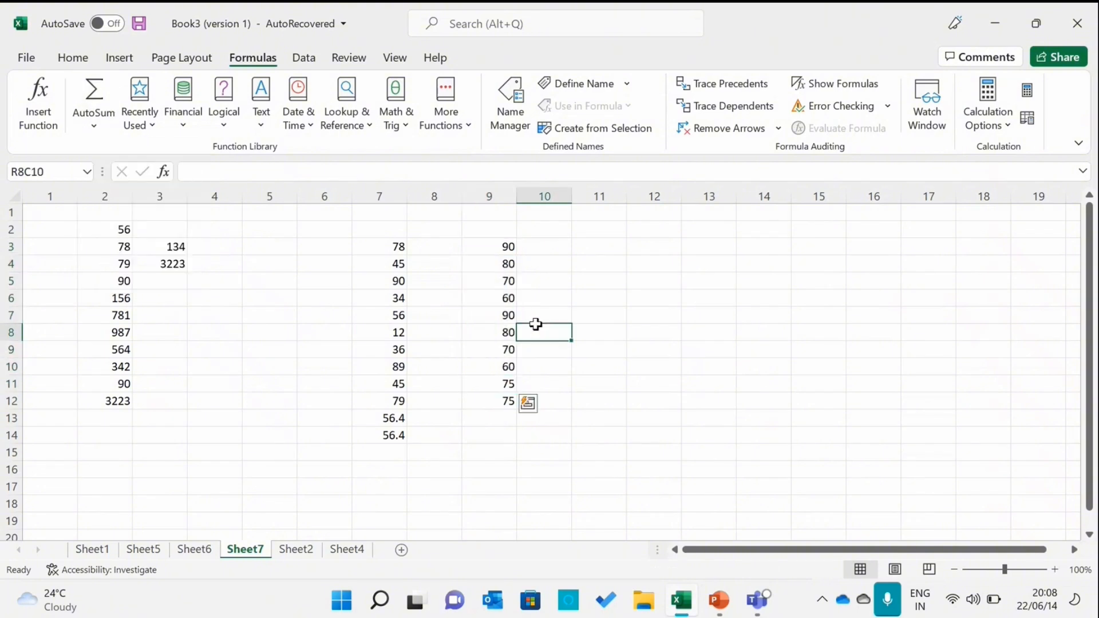
Delete the empty column 8 between the two number columns
{"action": "right_click", "coordinate": [433, 196]}
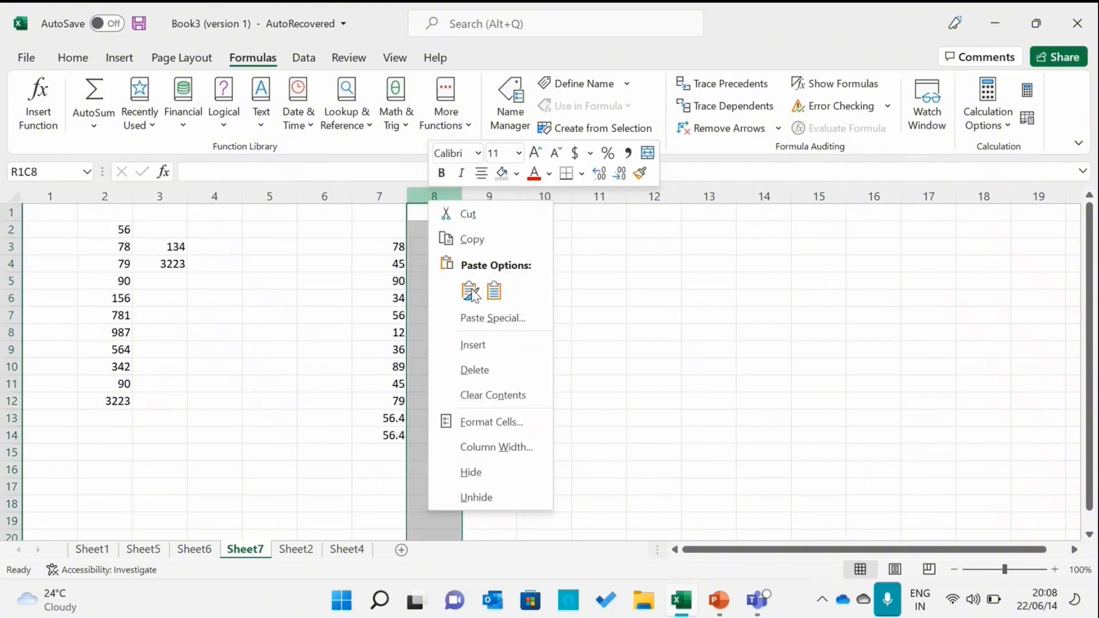
{"action": "left_click", "coordinate": [474, 369]}
{"action": "left_click", "coordinate": [532, 293]}
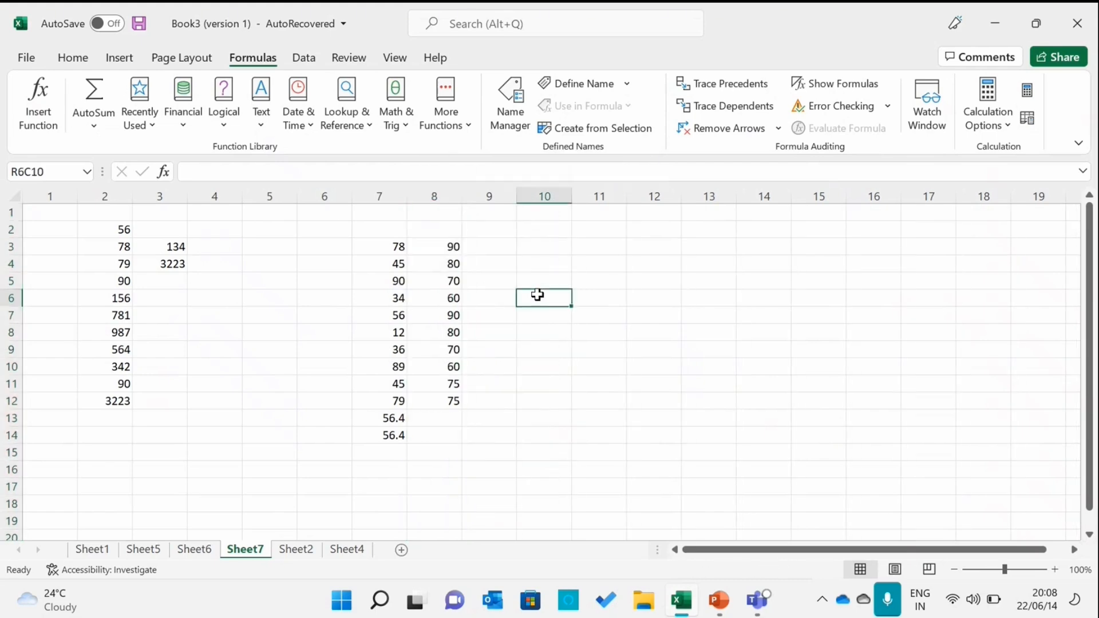
Select rows 3 to 10 across columns 7 and 8 and apply AutoSum's Average to both columns
{"action": "left_click", "coordinate": [393, 250]}
{"action": "left_click_drag", "start_coordinate": [392, 250], "coordinate": [443, 372]}
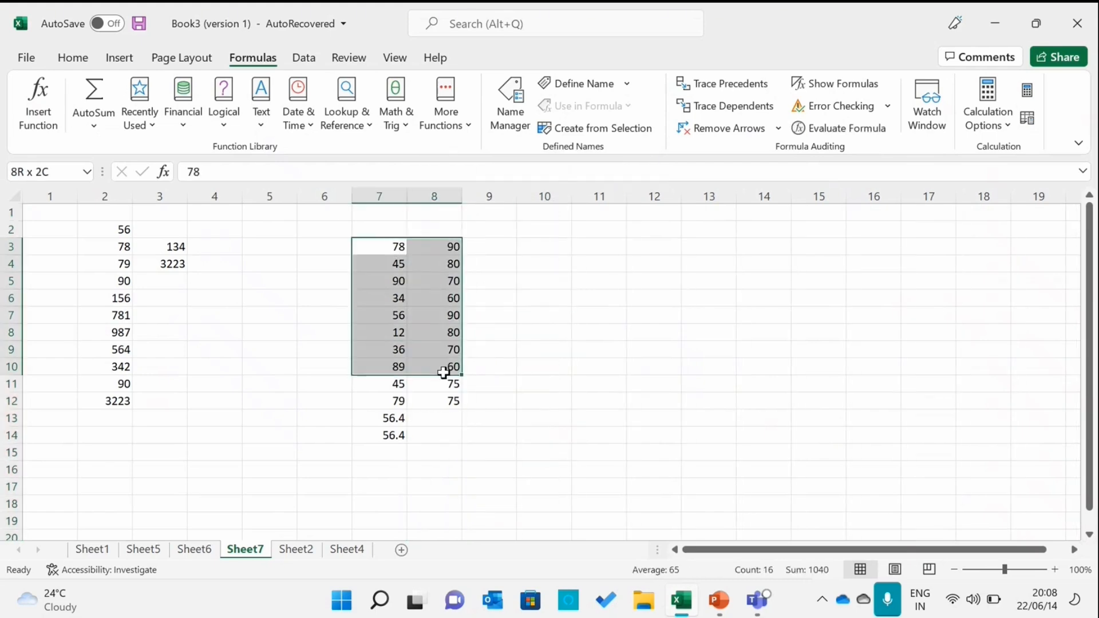
{"action": "left_click", "coordinate": [94, 125]}
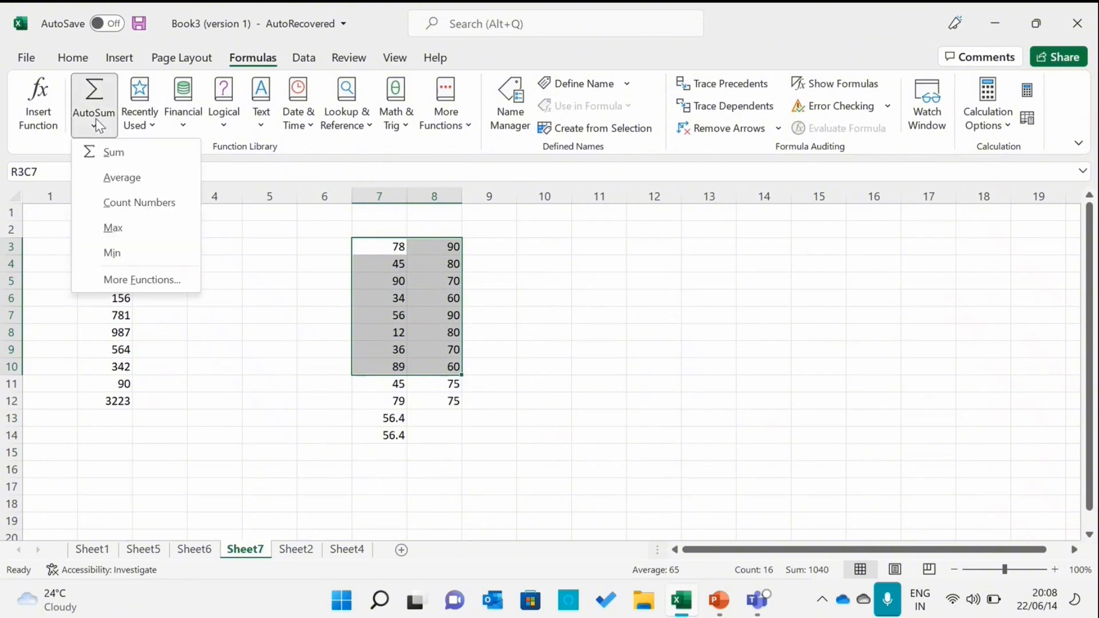
{"action": "left_click", "coordinate": [110, 181]}
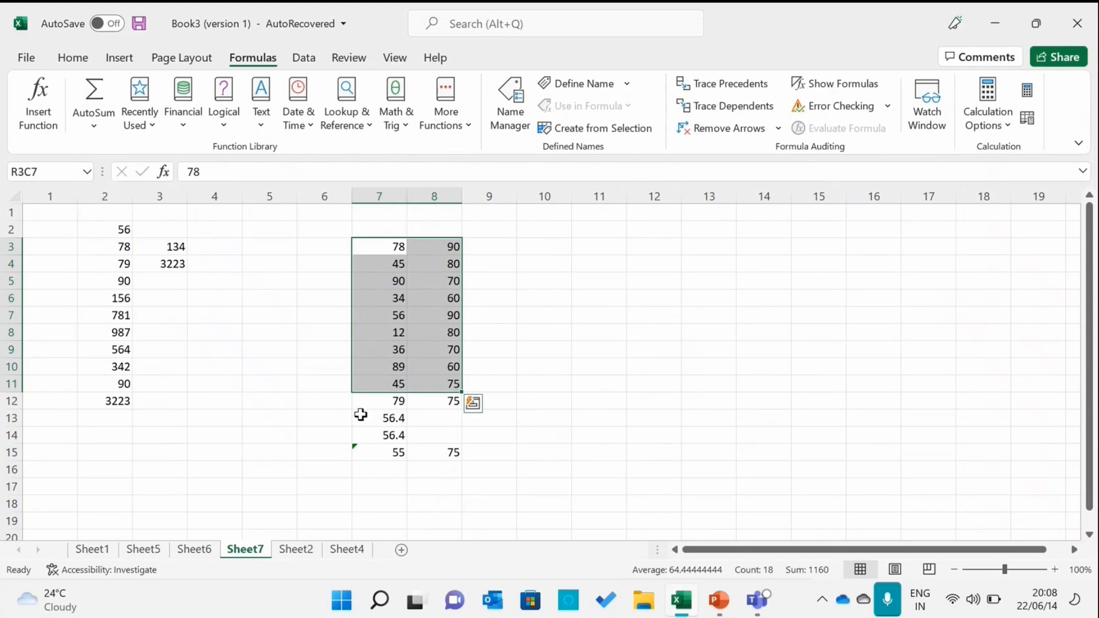
Inspect the new average formulas in row 15 and row 12 of columns 7 and 8
{"action": "left_click", "coordinate": [395, 449]}
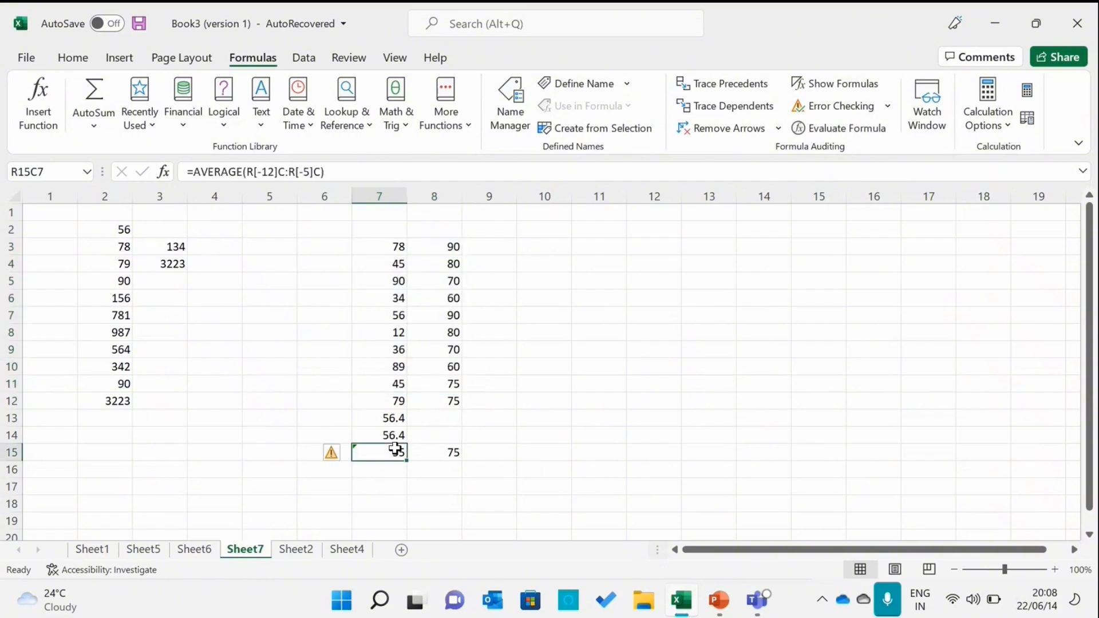
{"action": "left_click", "coordinate": [395, 401]}
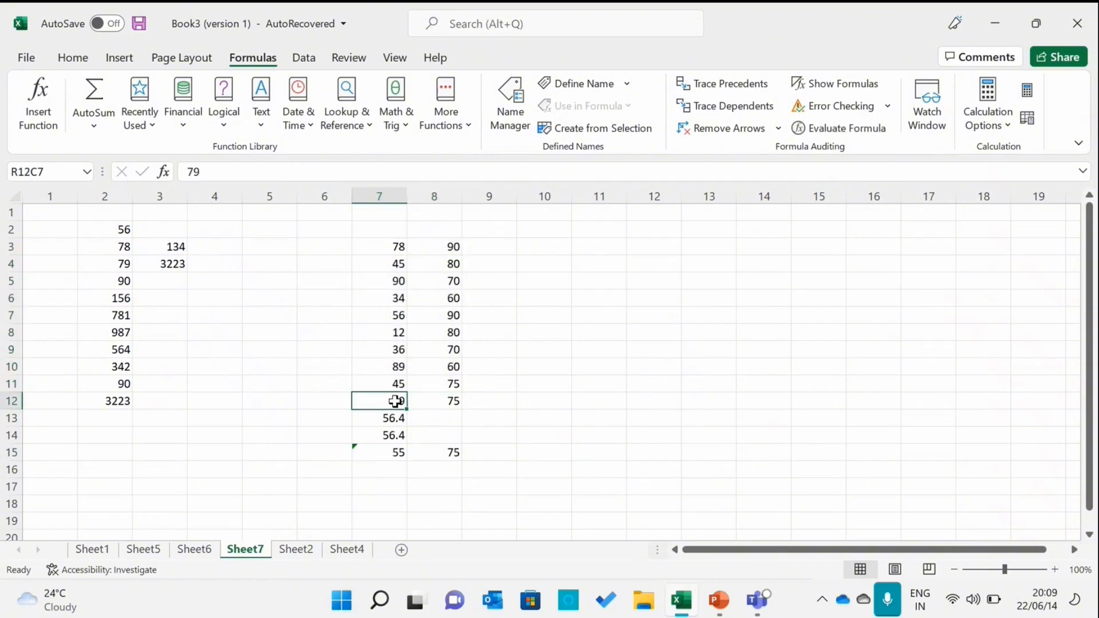
{"action": "left_click", "coordinate": [448, 401]}
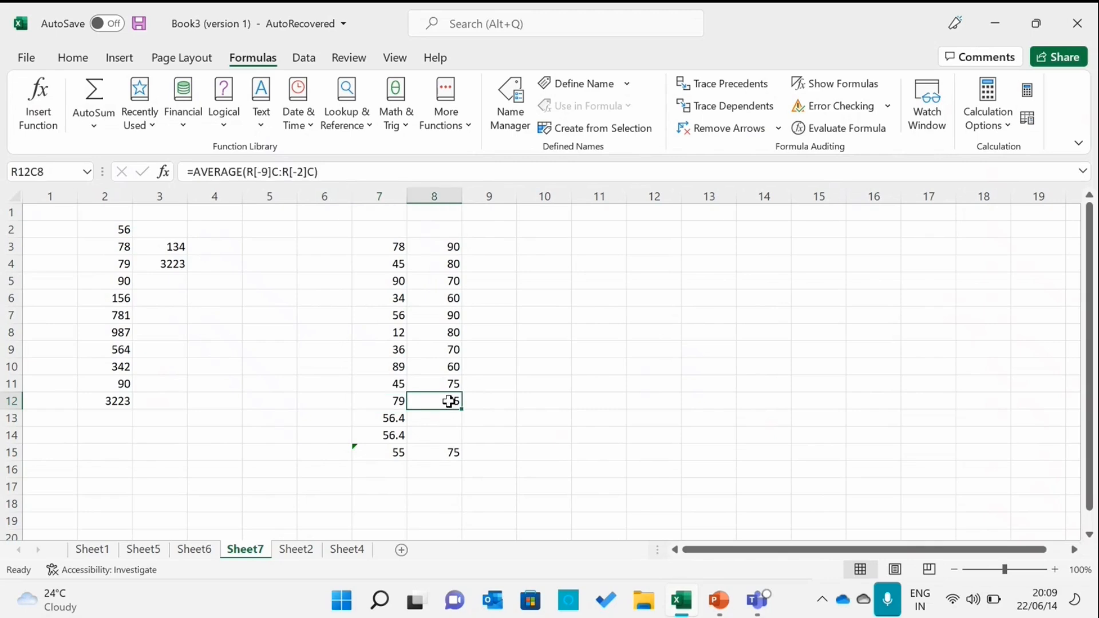
Delete the two earlier average results in rows 13 and 14 of column 7
{"action": "left_click_drag", "start_coordinate": [368, 440], "coordinate": [368, 420]}
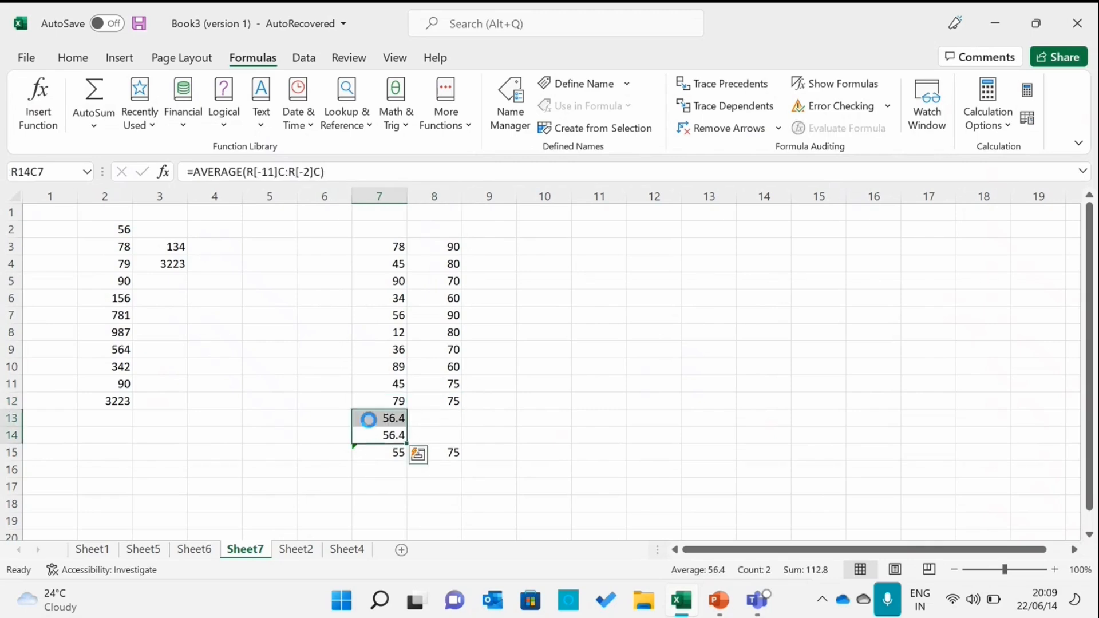
{"action": "key", "text": "Delete"}
Open the average formula in row 15 of column 7 to view its referenced range, then leave it
{"action": "left_click", "coordinate": [399, 453]}
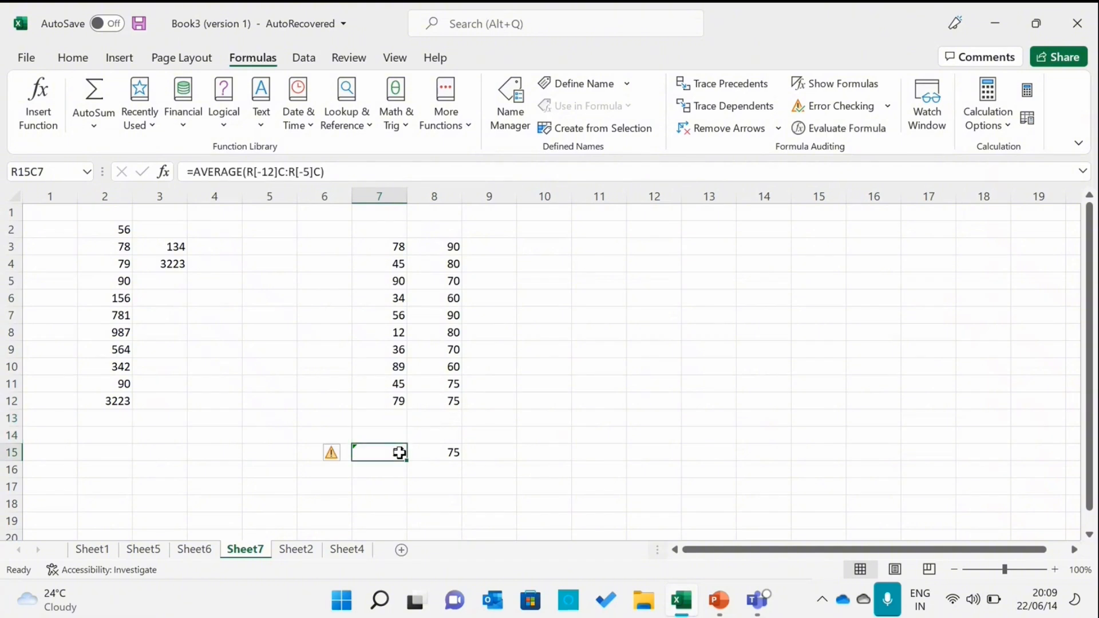
{"action": "double_click", "coordinate": [399, 452]}
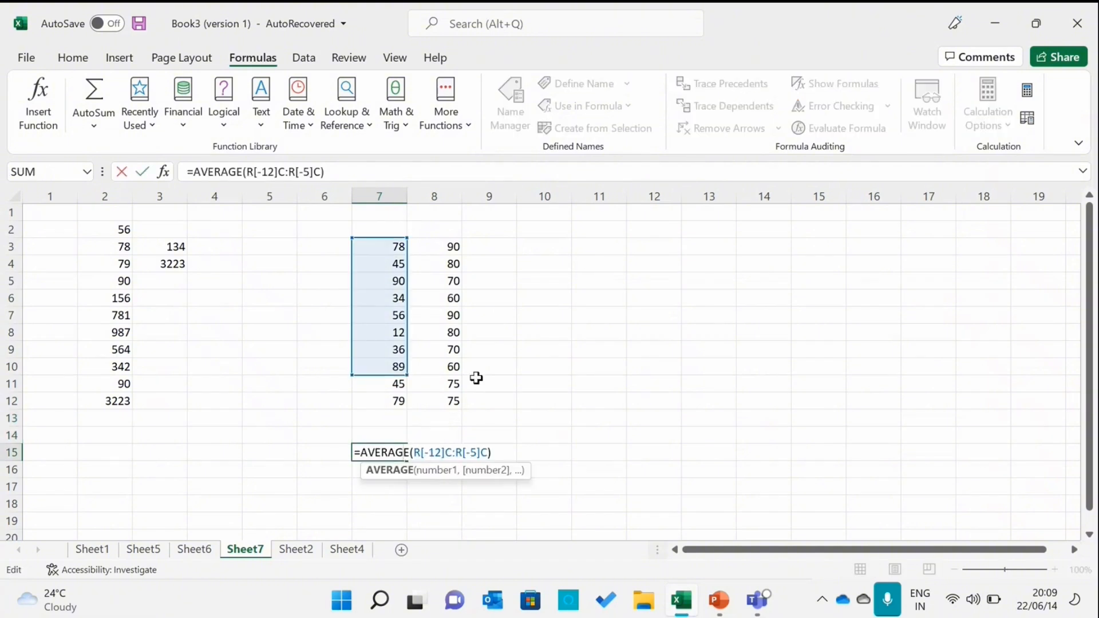
{"action": "left_click", "coordinate": [521, 380]}
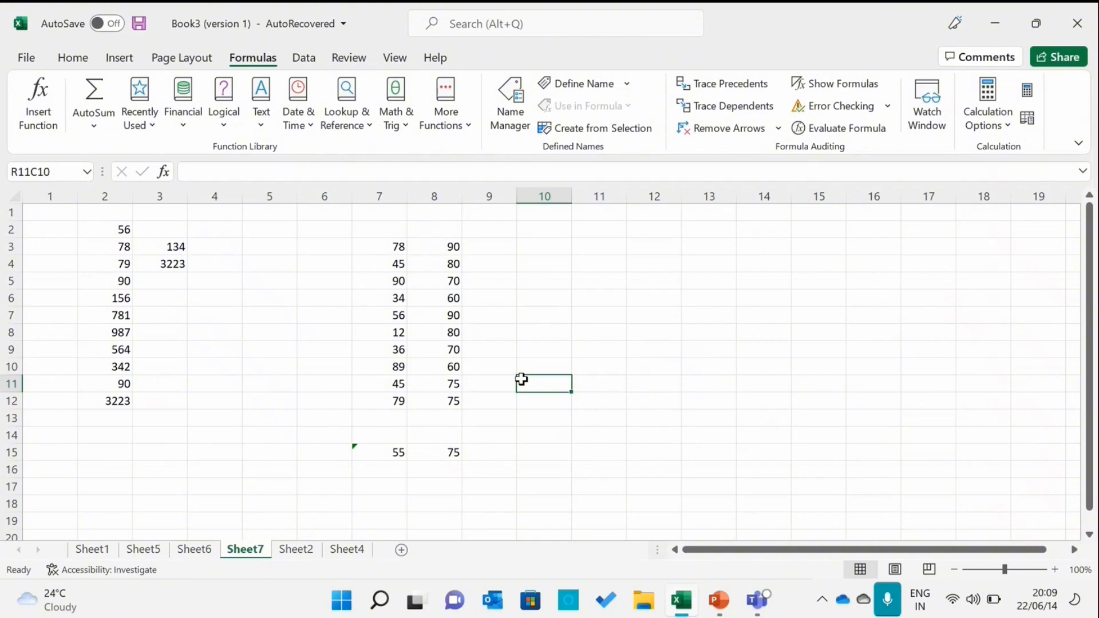
Switch to PowerPoint to show the Average Formula slide
{"action": "left_click", "coordinate": [719, 605]}
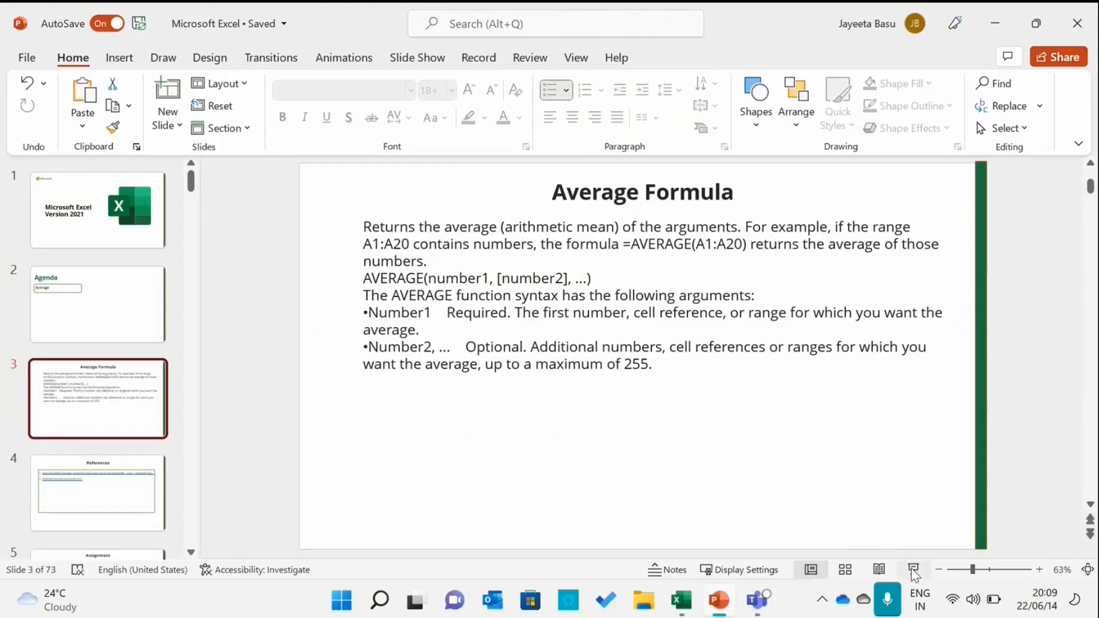